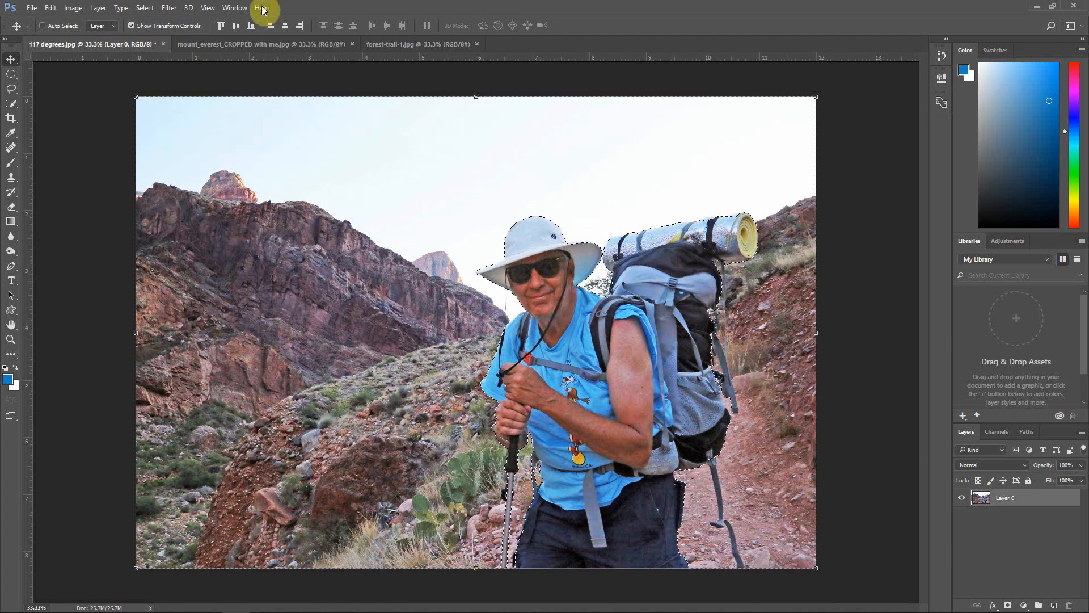
Step: Check the image size and resolution of forest-trail-1.jpg without changing them
{"action": "left_click", "coordinate": [383, 44]}
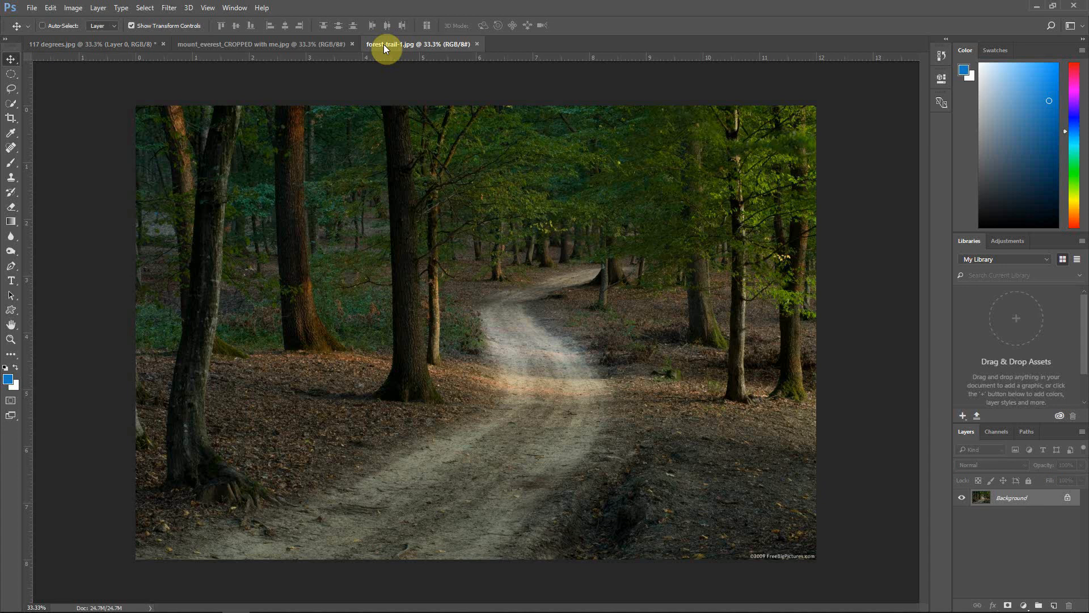
{"action": "left_click", "coordinate": [71, 8]}
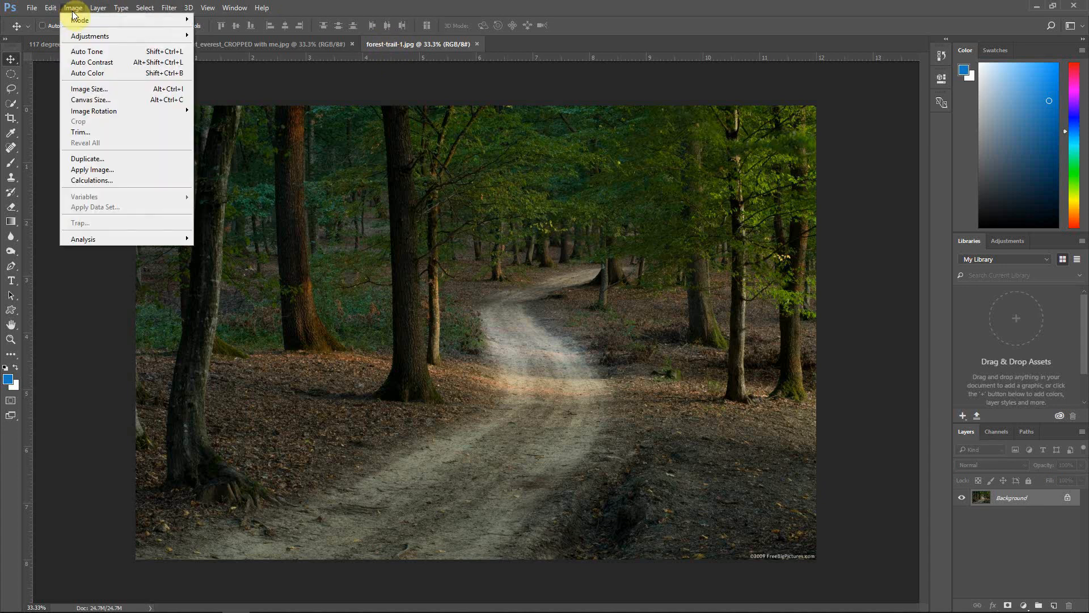
{"action": "left_click", "coordinate": [89, 89]}
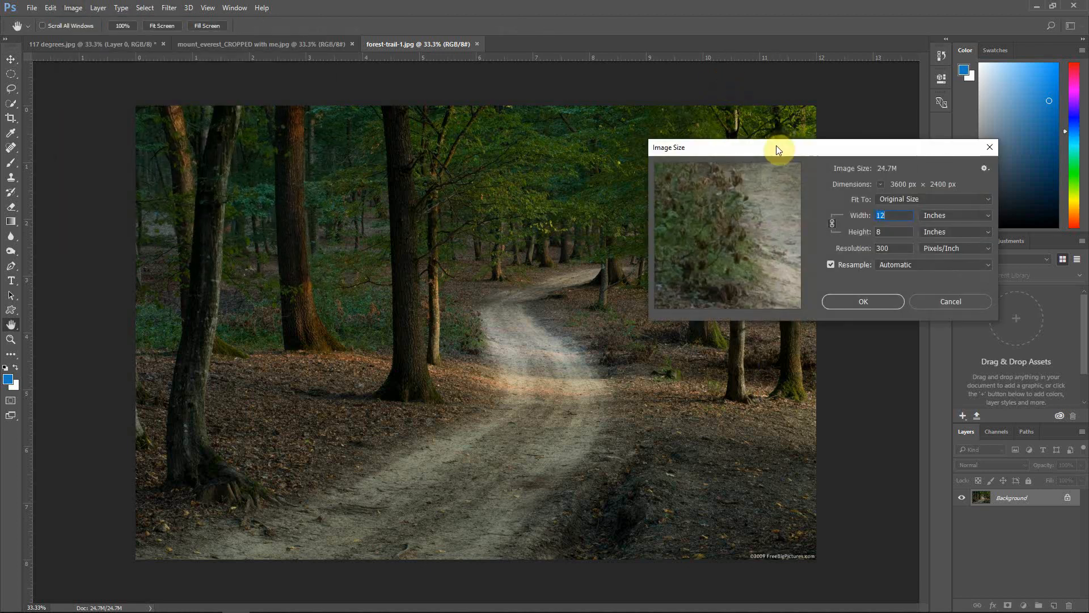
{"action": "left_click_drag", "start_coordinate": [776, 145], "coordinate": [841, 112]}
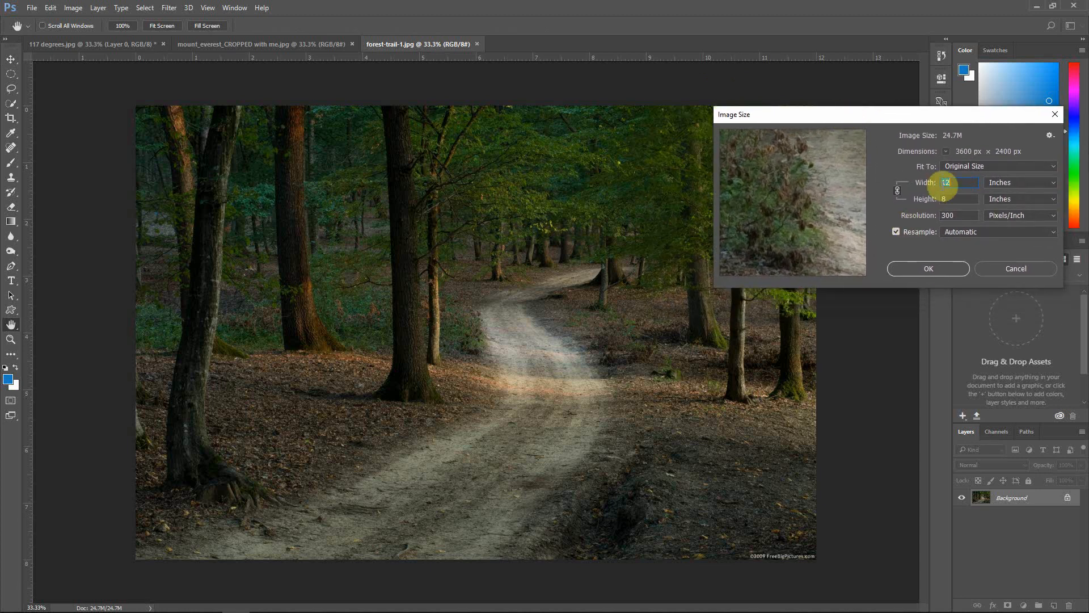
{"action": "left_click", "coordinate": [910, 268]}
{"action": "key", "text": "v"}
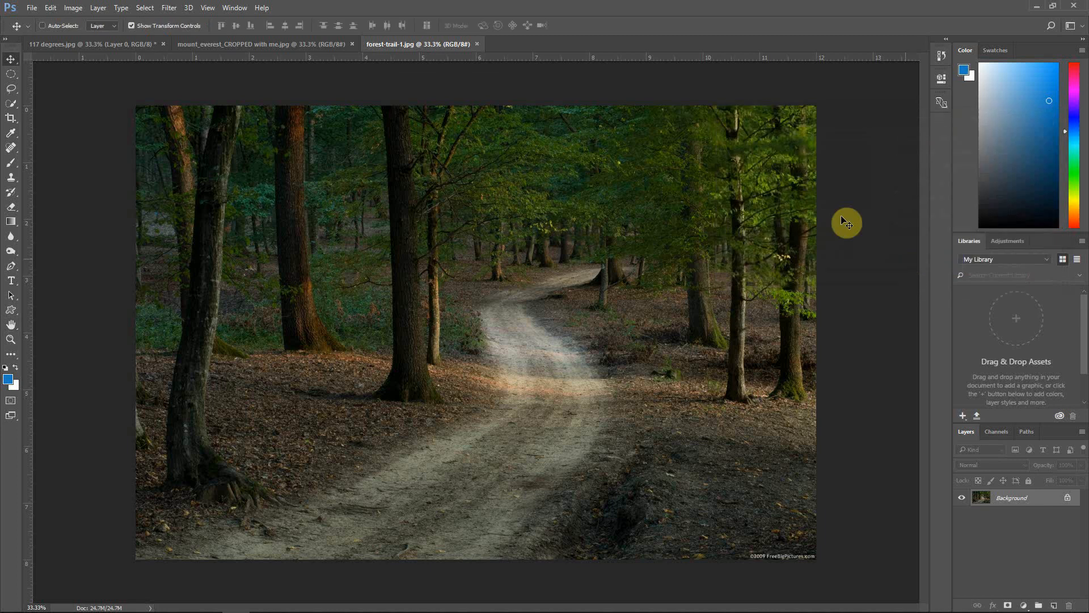
Step: Check the image size and resolution of 117 degrees.jpg for comparison with the forest photo
{"action": "left_click", "coordinate": [104, 43]}
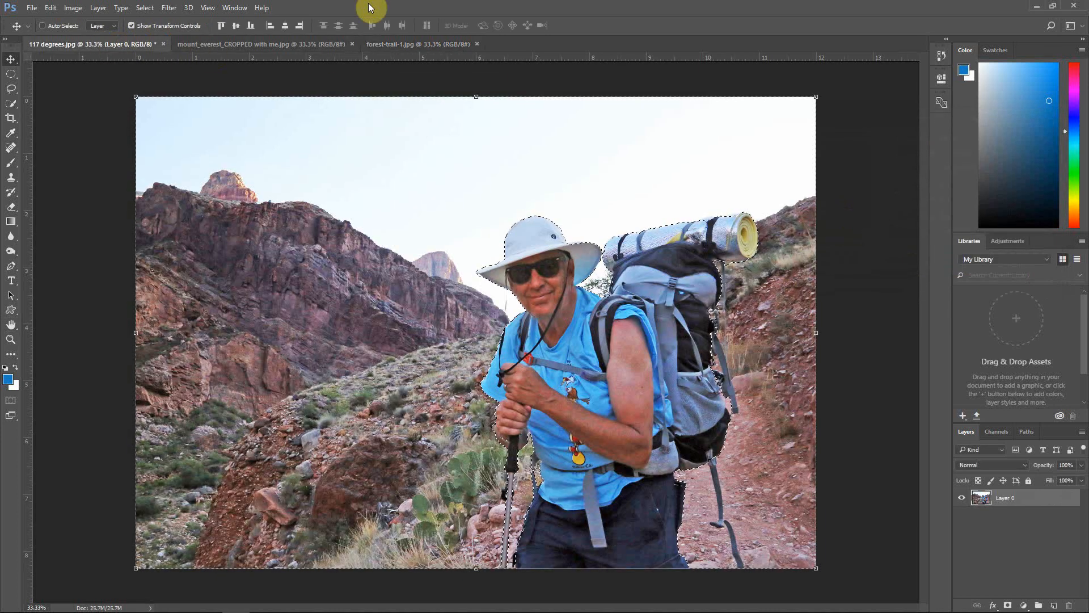
{"action": "left_click", "coordinate": [80, 10]}
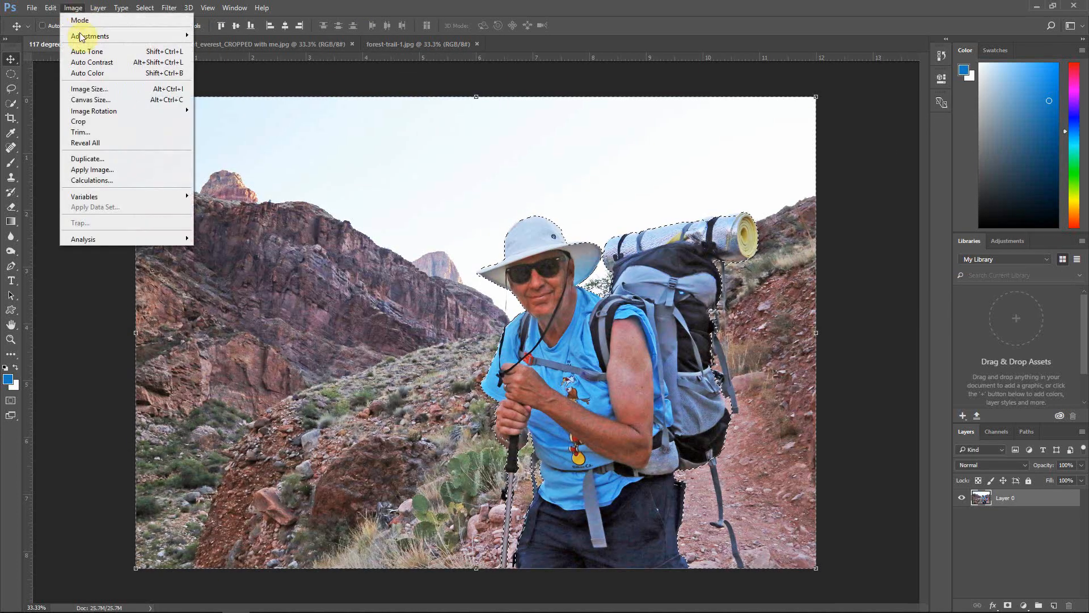
{"action": "left_click", "coordinate": [82, 90]}
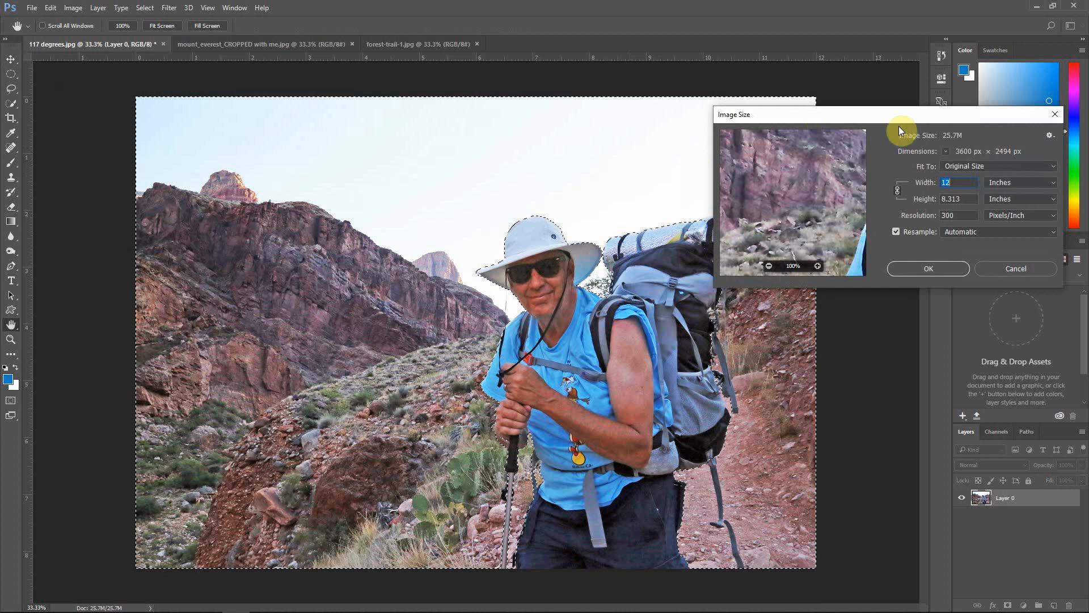
{"action": "left_click_drag", "start_coordinate": [953, 114], "coordinate": [955, 88]}
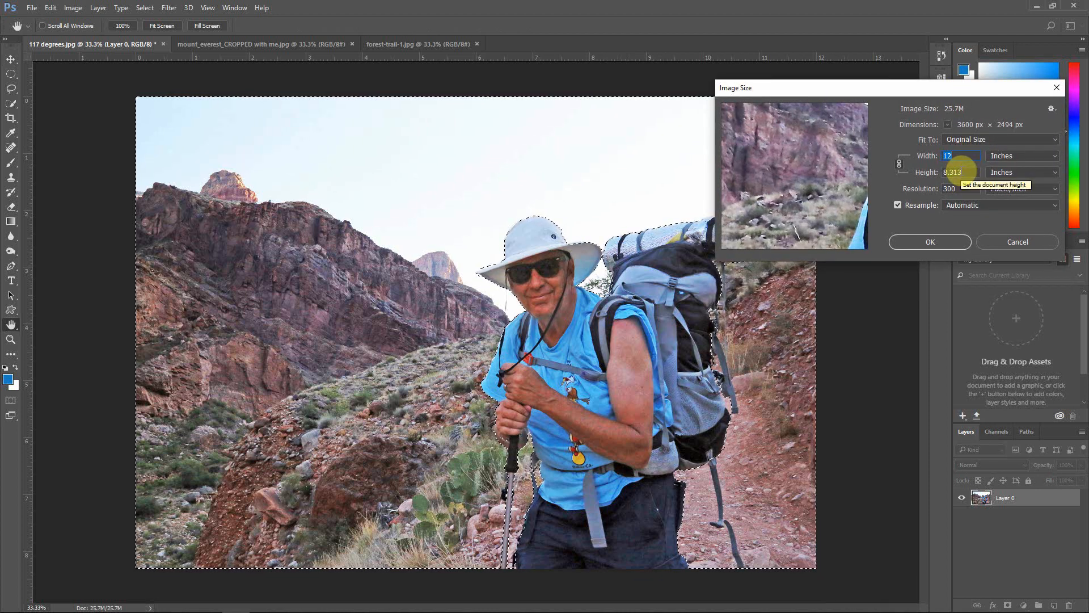
{"action": "left_click", "coordinate": [930, 242]}
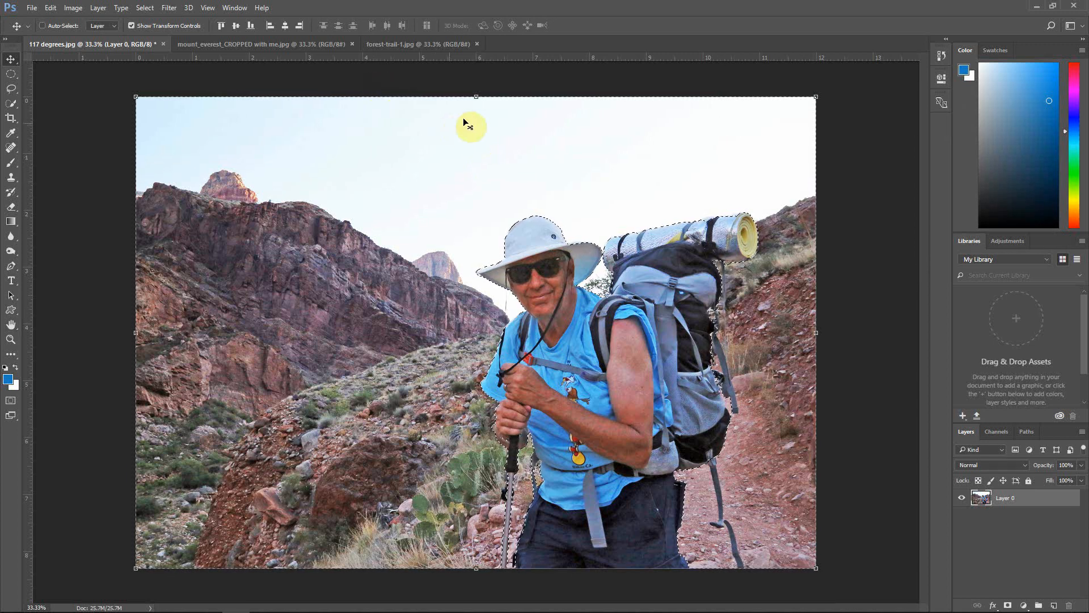
Step: View the finished composite in mount_everest_CROPPED with me.jpg and return to 117 degrees.jpg
{"action": "left_click", "coordinate": [233, 46]}
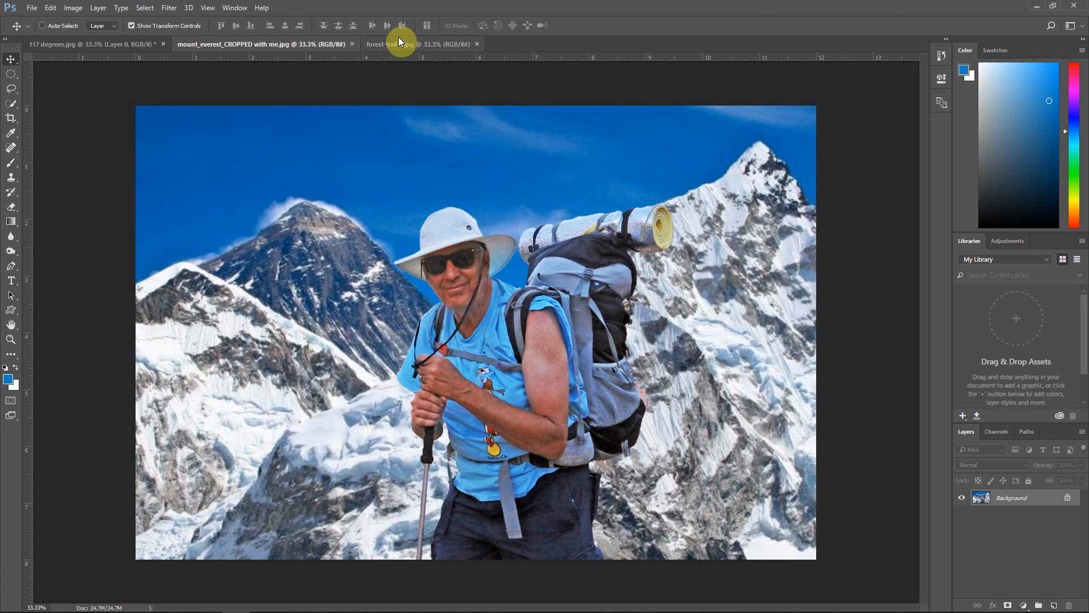
{"action": "left_click", "coordinate": [103, 46]}
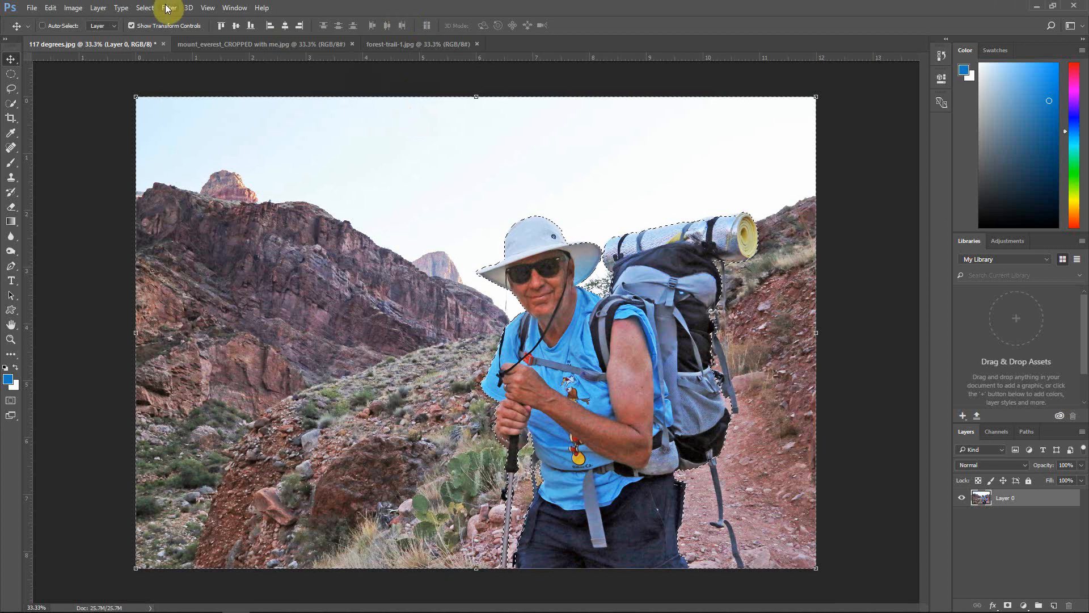
Step: Invert the selection to the hiker and invert it back to the surrounding background
{"action": "left_click", "coordinate": [144, 8]}
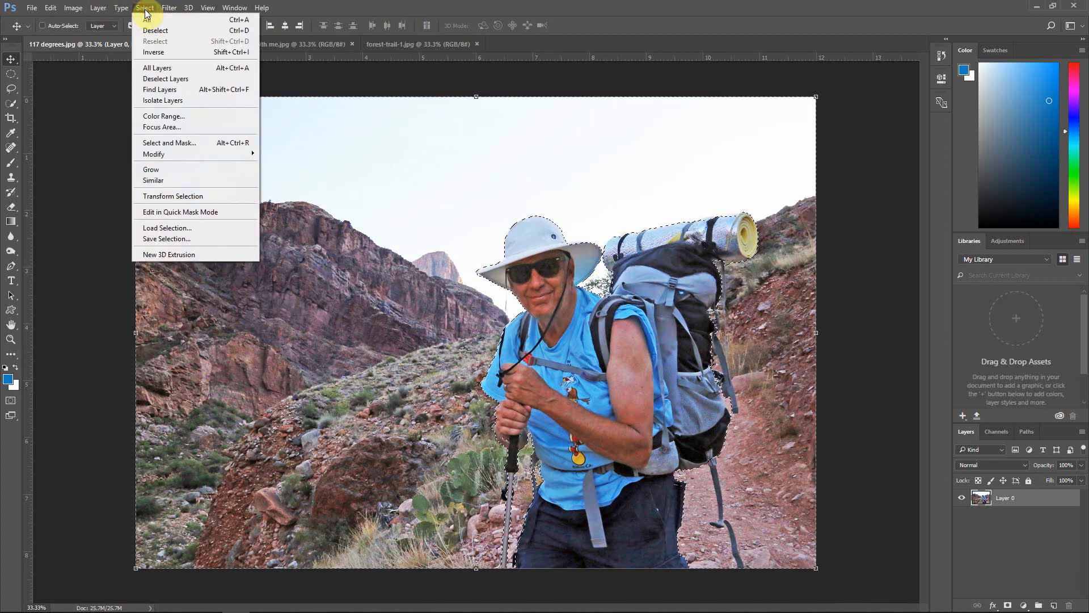
{"action": "left_click", "coordinate": [153, 51]}
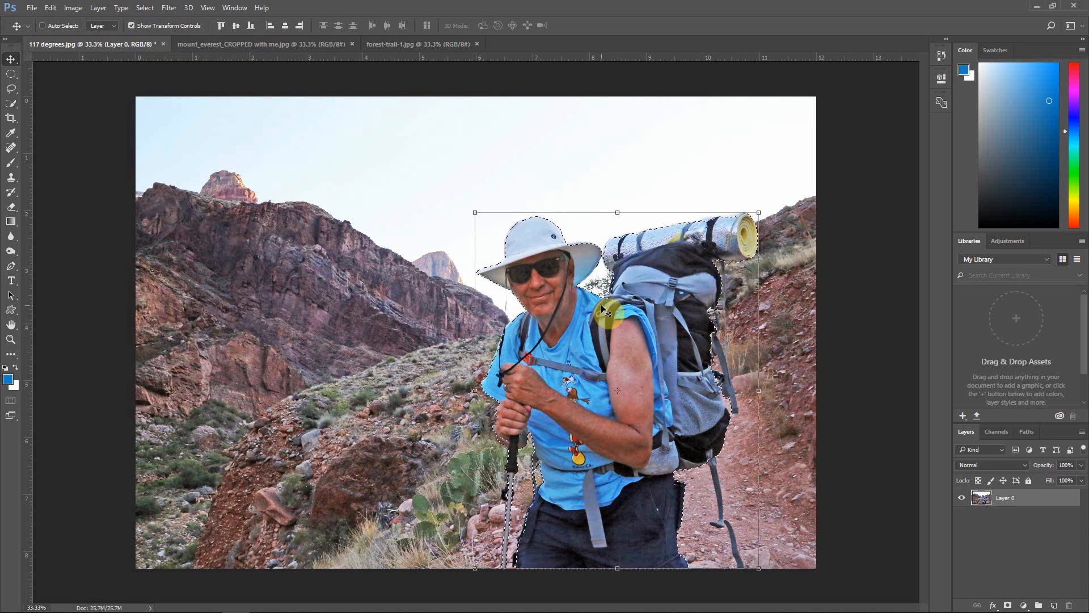
{"action": "left_click", "coordinate": [147, 7]}
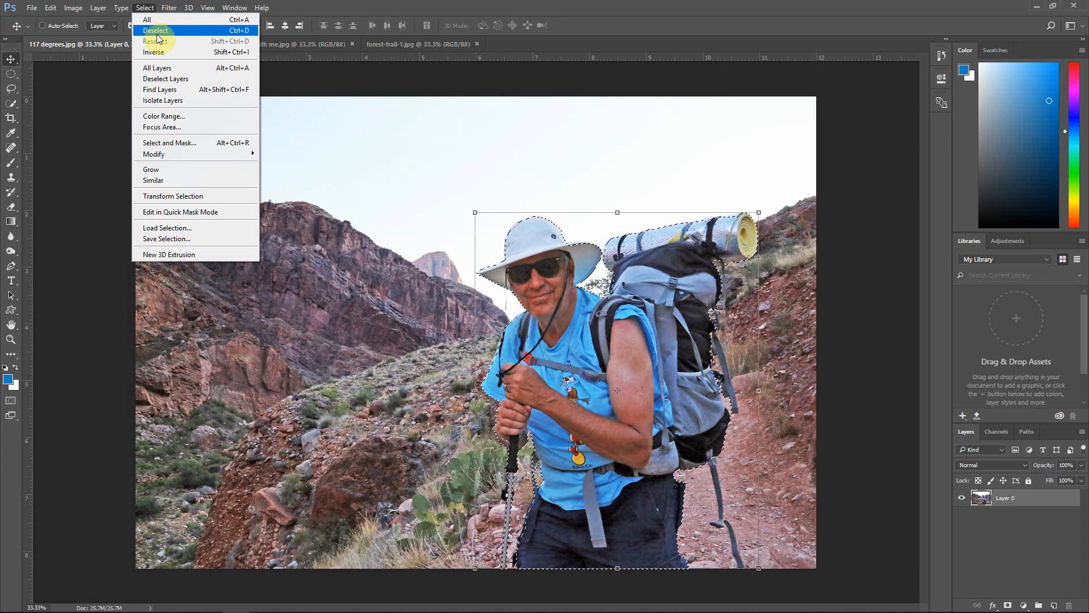
{"action": "left_click", "coordinate": [155, 52]}
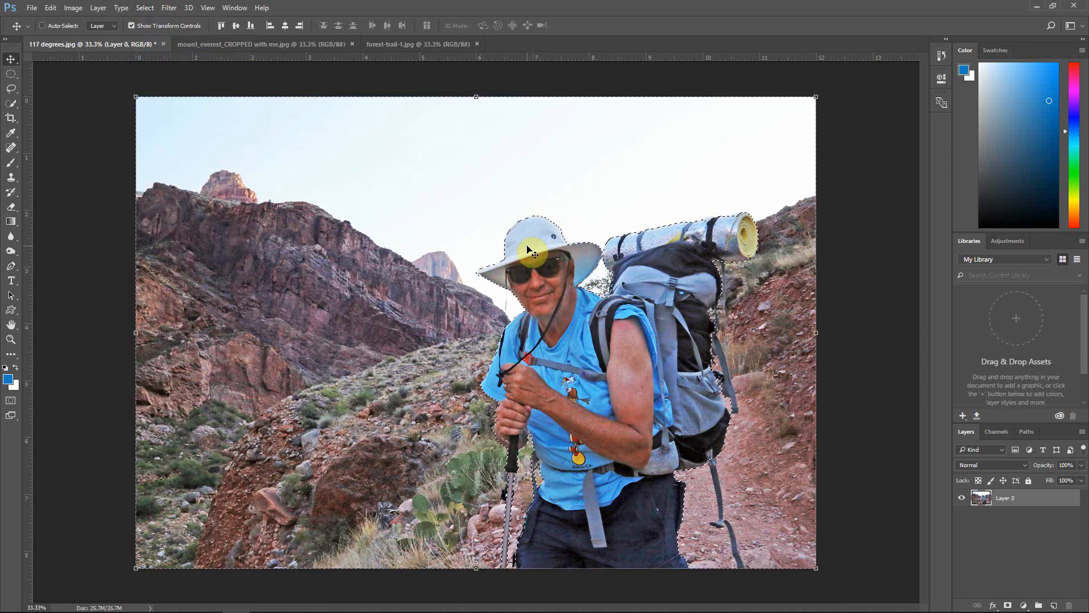
Step: Delete the selected background around the hiker and clear the selection
{"action": "key", "text": "Delete"}
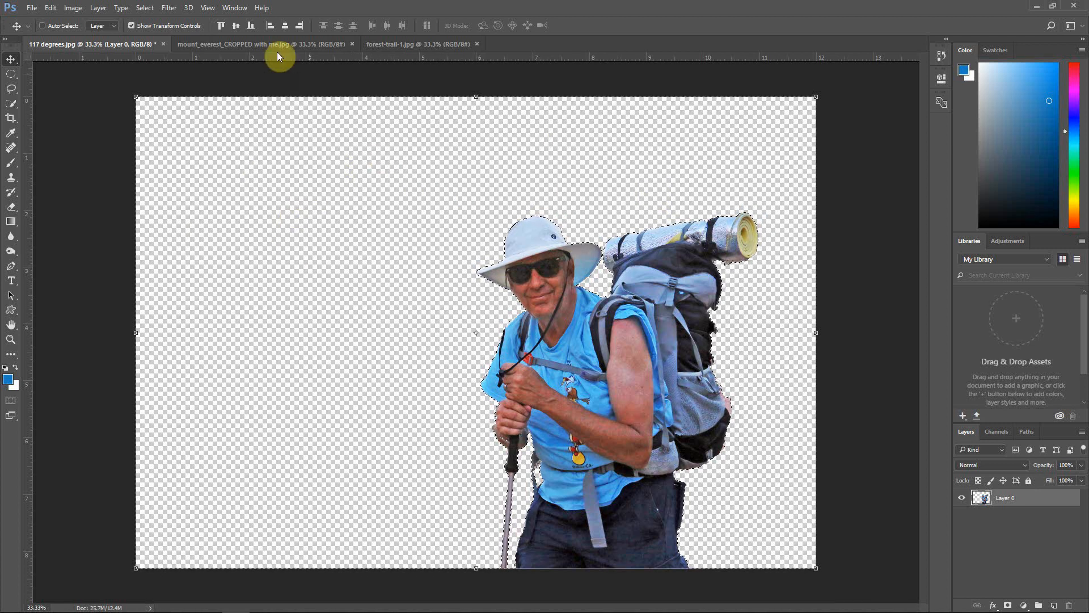
{"action": "left_click", "coordinate": [146, 8]}
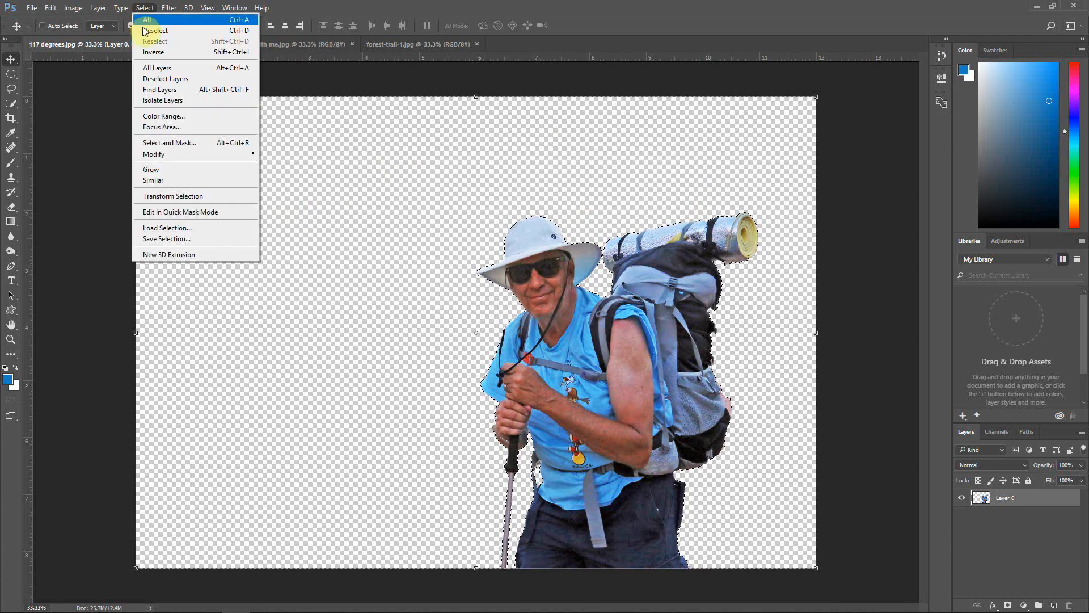
{"action": "left_click", "coordinate": [145, 34]}
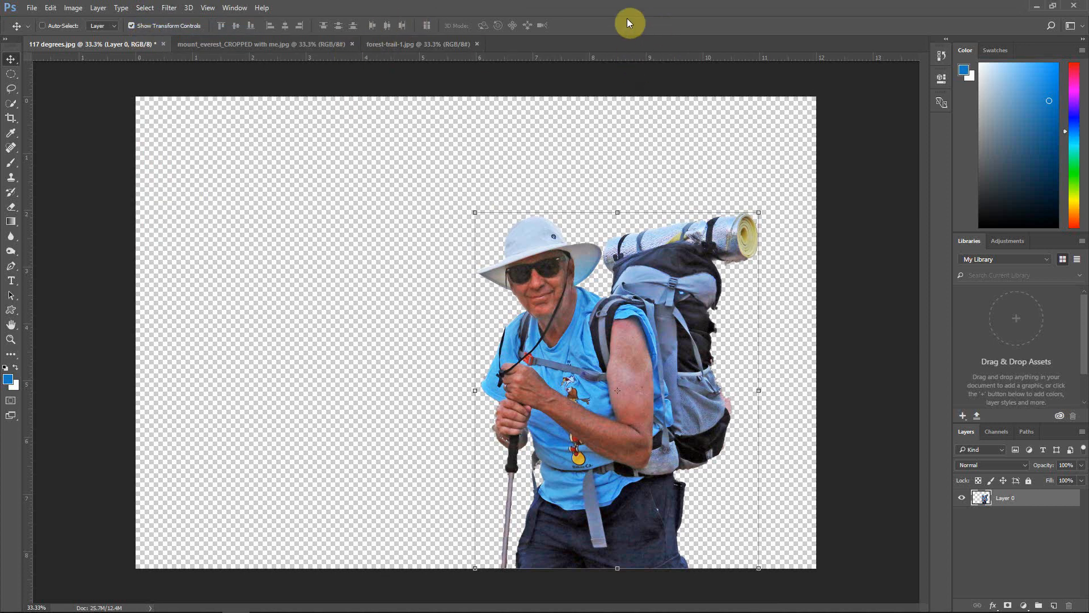
Step: Float forest-trail-1.jpg in its own window and copy the hiker cutout from 117 degrees.jpg onto it
{"action": "left_click", "coordinate": [377, 43]}
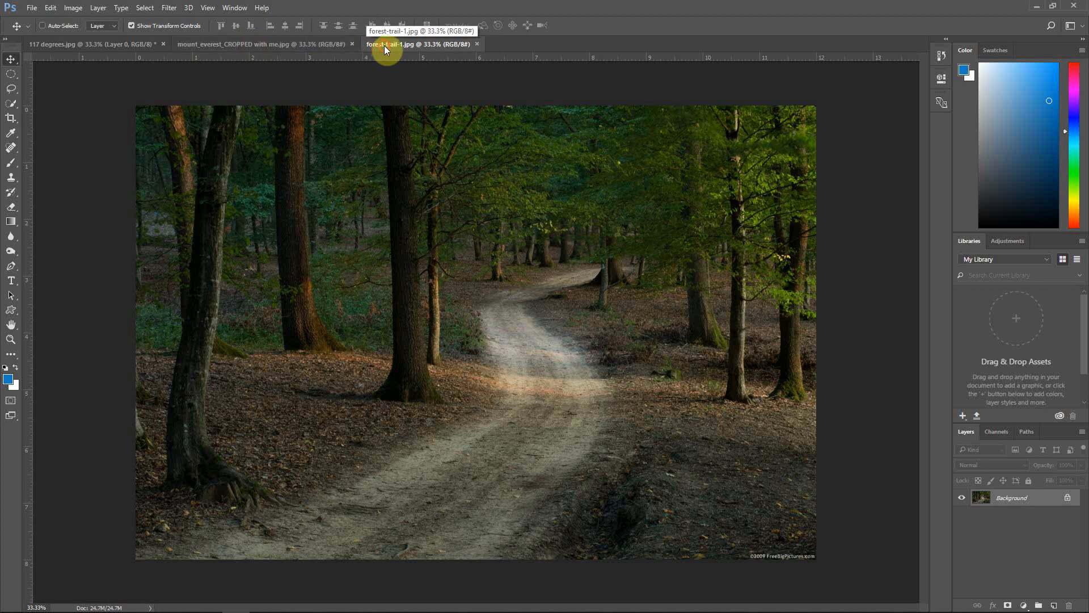
{"action": "left_click_drag", "start_coordinate": [384, 46], "coordinate": [553, 136]}
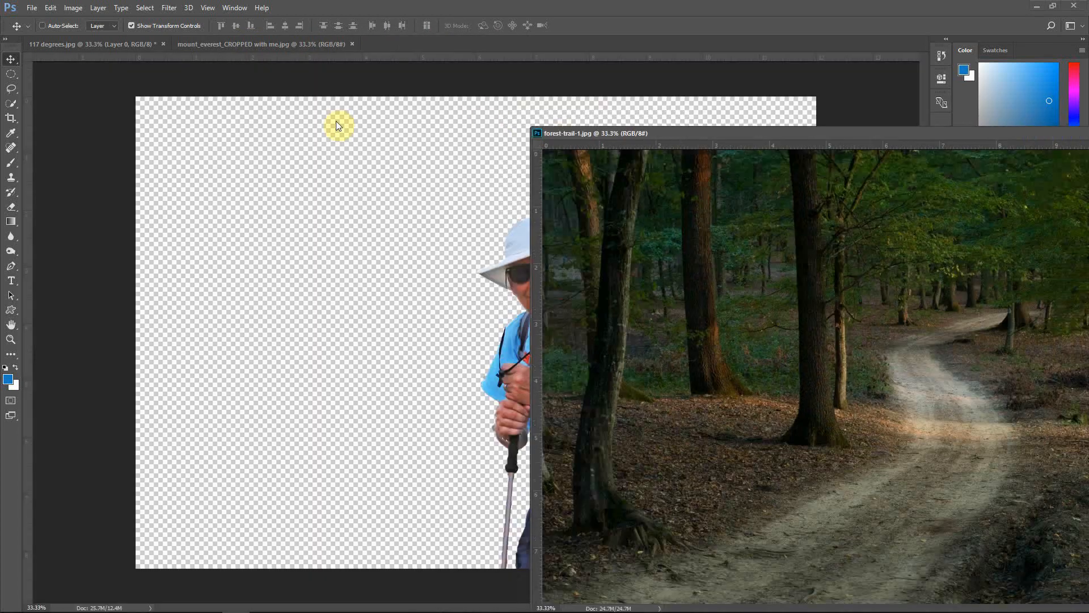
{"action": "left_click_drag", "start_coordinate": [697, 132], "coordinate": [790, 127]}
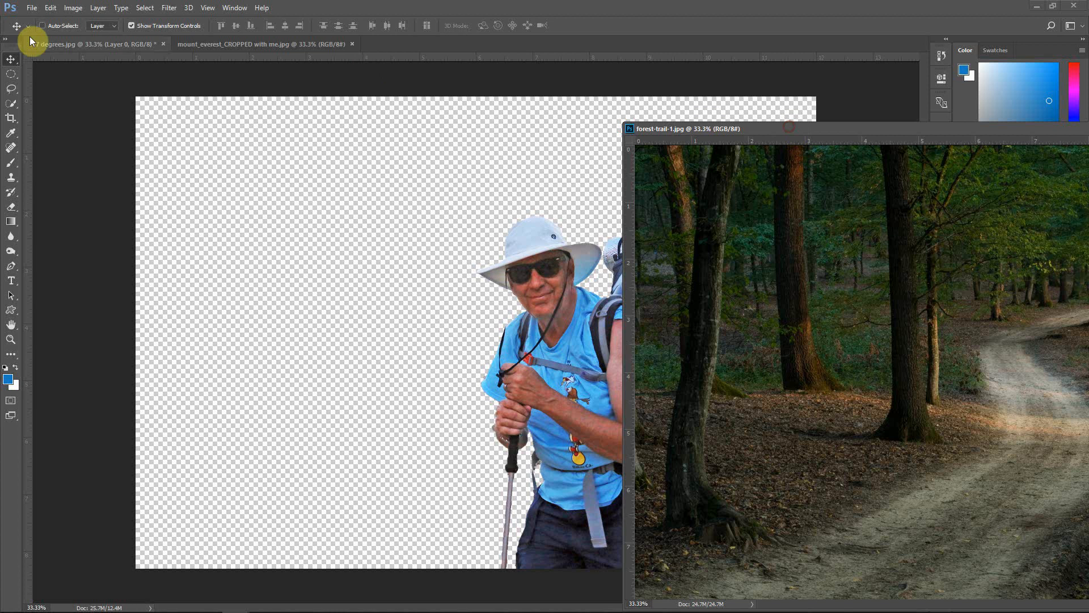
{"action": "left_click", "coordinate": [533, 252]}
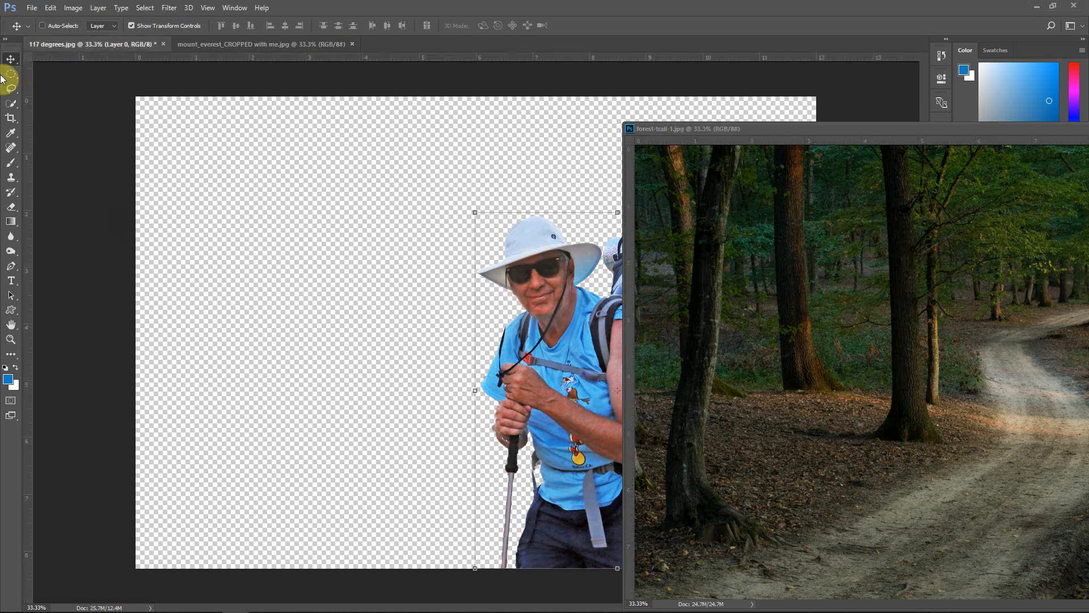
{"action": "left_click_drag", "start_coordinate": [539, 262], "coordinate": [816, 275]}
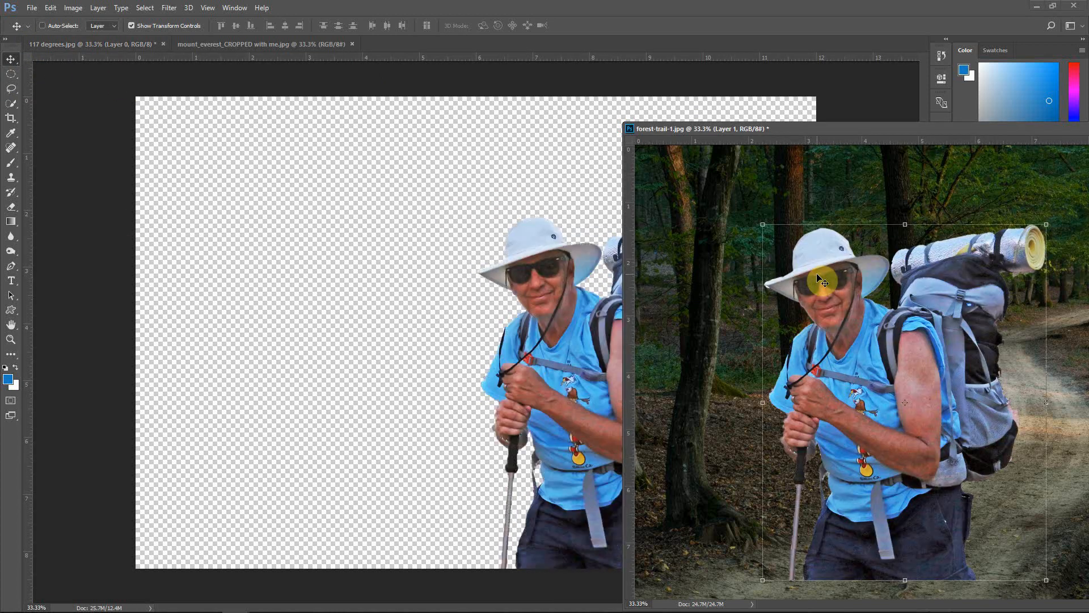
Step: Bring the whole forest-trail-1.jpg window into view and position the hiker on the right side of the forest scene
{"action": "left_click_drag", "start_coordinate": [822, 126], "coordinate": [349, 100]}
{"action": "left_click_drag", "start_coordinate": [474, 273], "coordinate": [550, 278]}
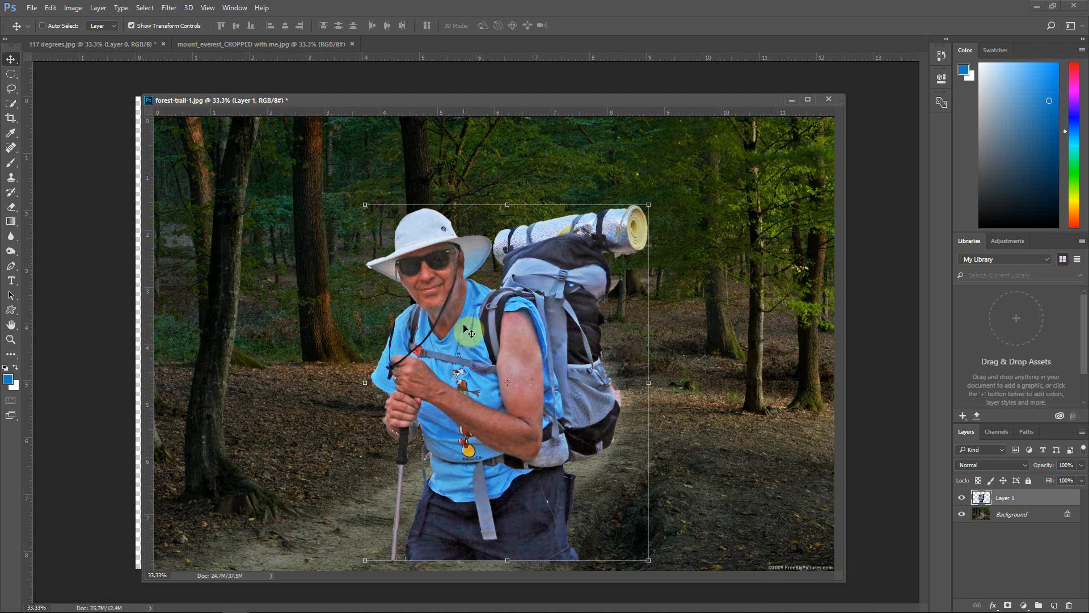
{"action": "left_click_drag", "start_coordinate": [464, 328], "coordinate": [634, 338]}
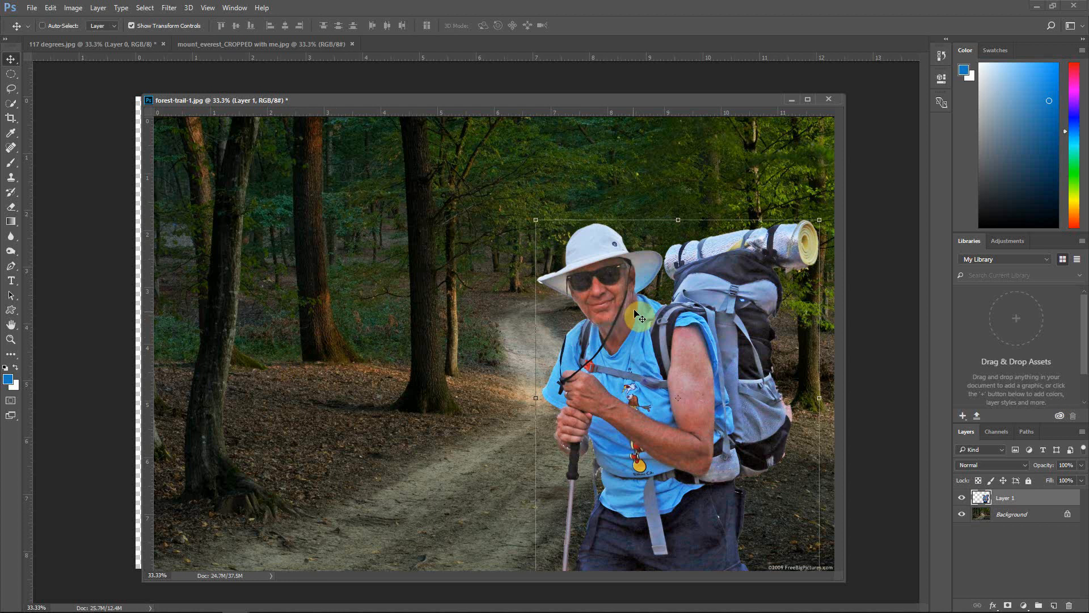
Step: Uncover mount_everest_CROPPED with me.jpg to examine its composite, and put the forest window back over it
{"action": "left_click", "coordinate": [206, 44]}
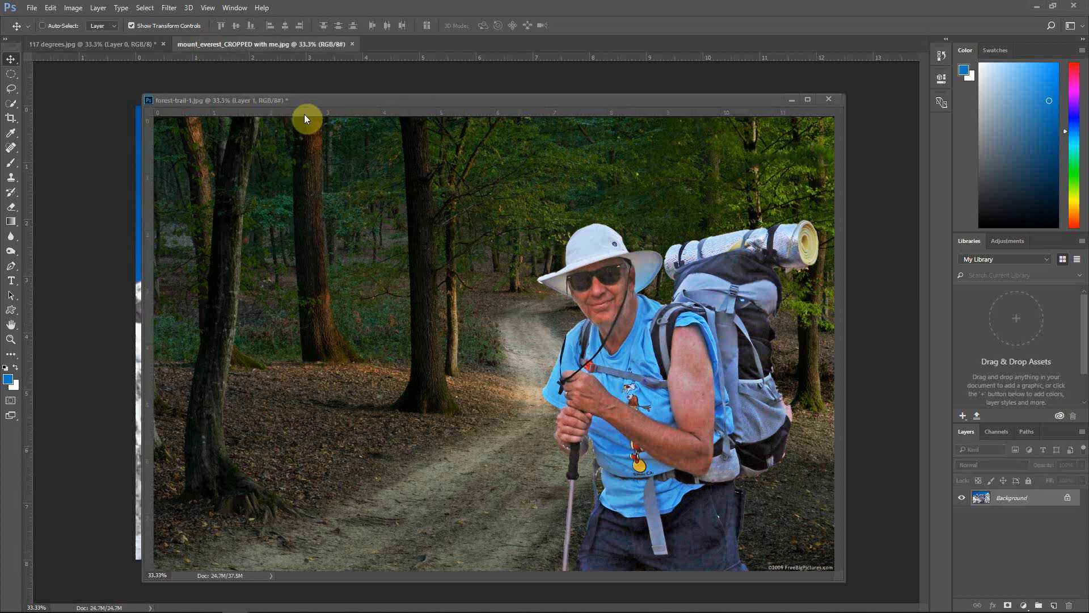
{"action": "left_click_drag", "start_coordinate": [315, 99], "coordinate": [394, 492]}
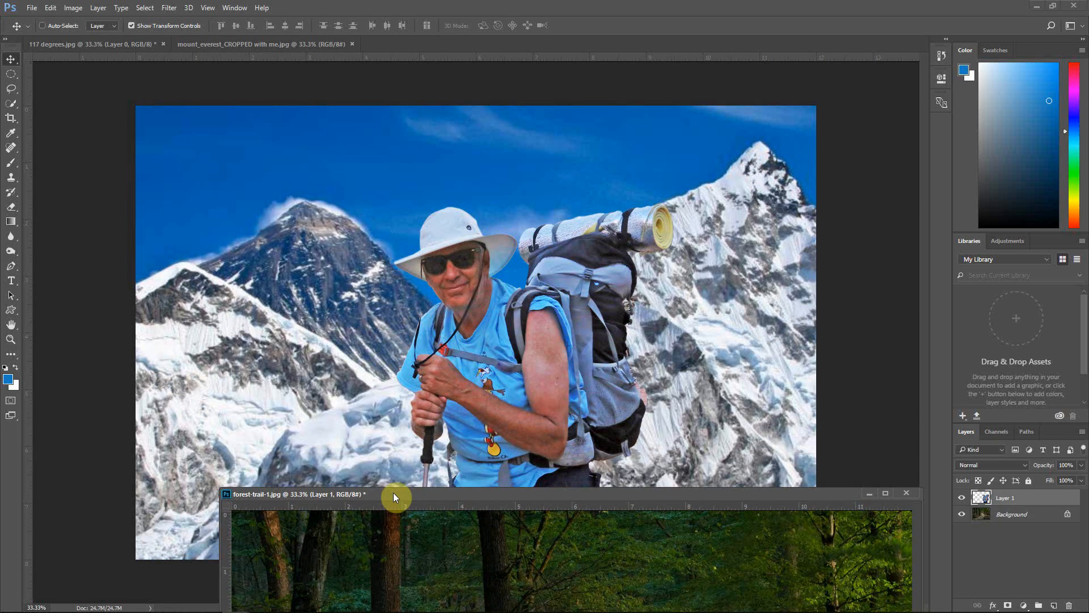
{"action": "left_click_drag", "start_coordinate": [394, 497], "coordinate": [323, 115]}
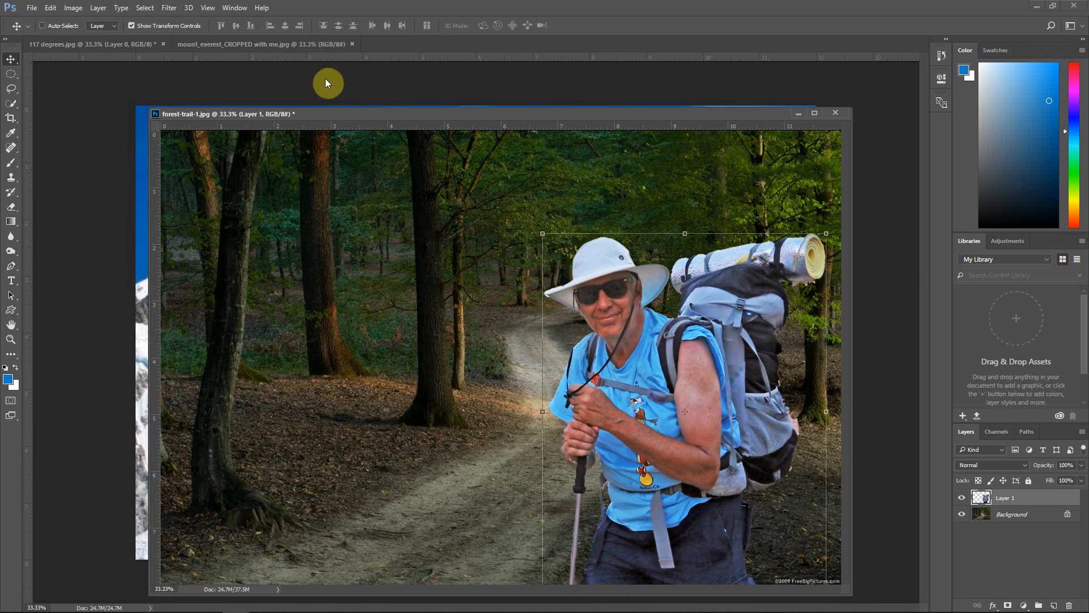
Step: Darken the hiker layer with a Brightness/Contrast adjustment, setting brightness to -32 and contrast to 0
{"action": "left_click", "coordinate": [74, 8]}
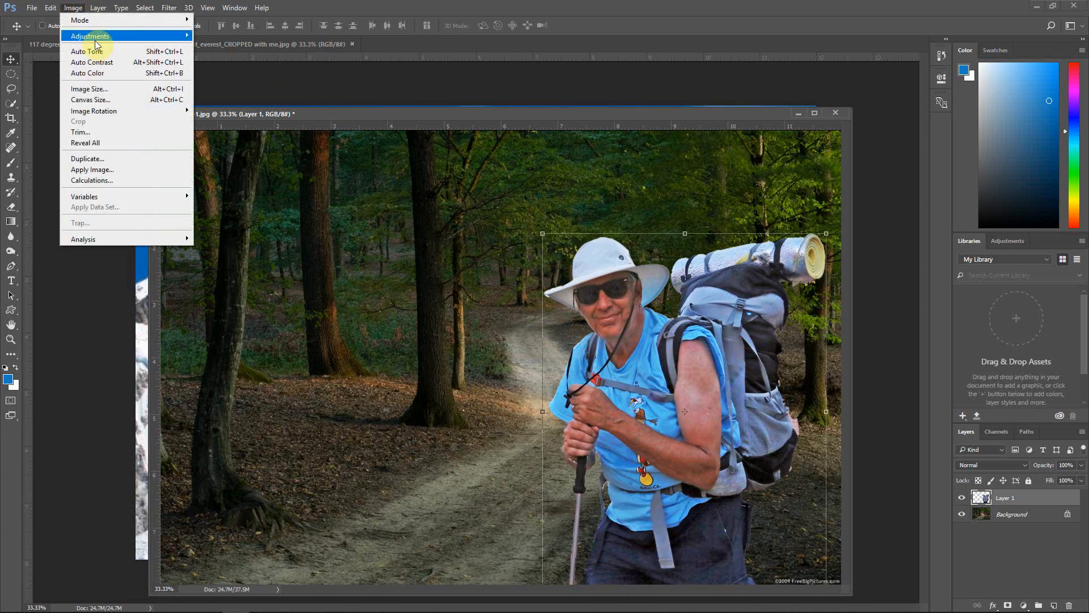
{"action": "mouse_move", "coordinate": [111, 38]}
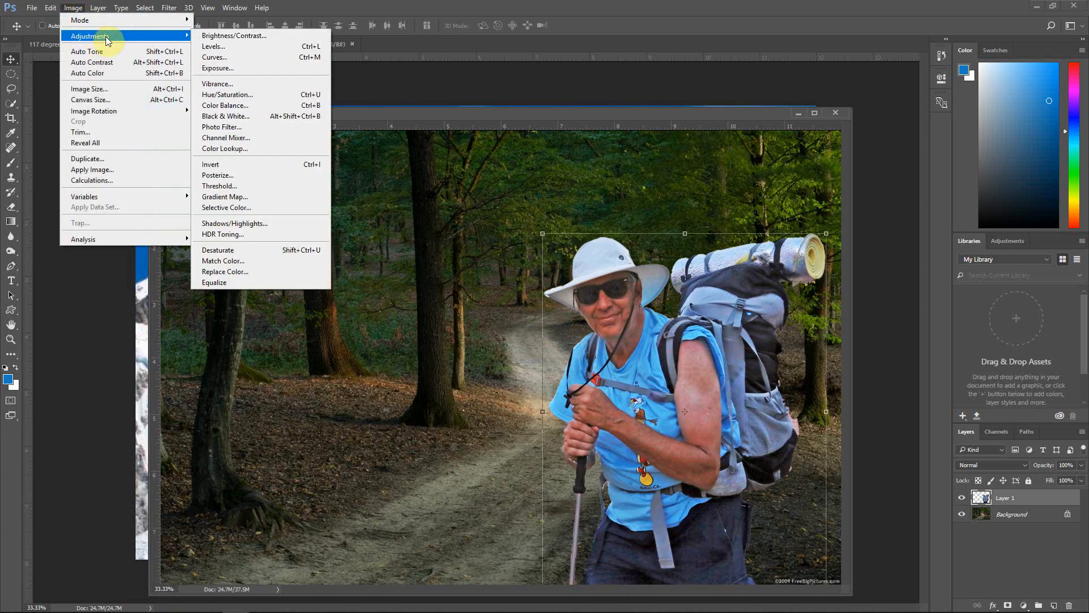
{"action": "left_click", "coordinate": [223, 36]}
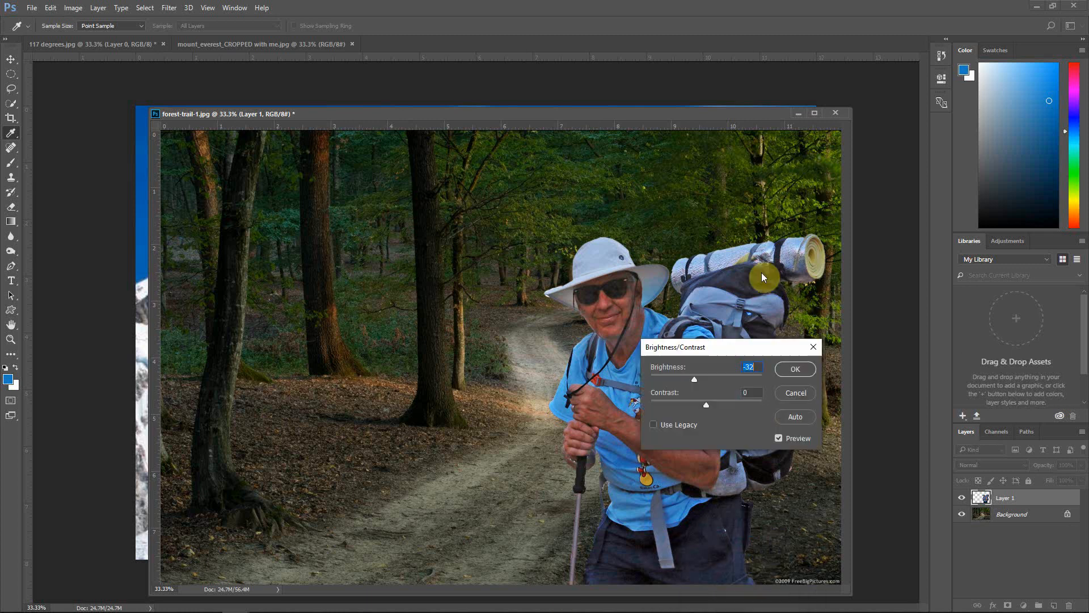
{"action": "left_click_drag", "start_coordinate": [756, 348], "coordinate": [835, 134]}
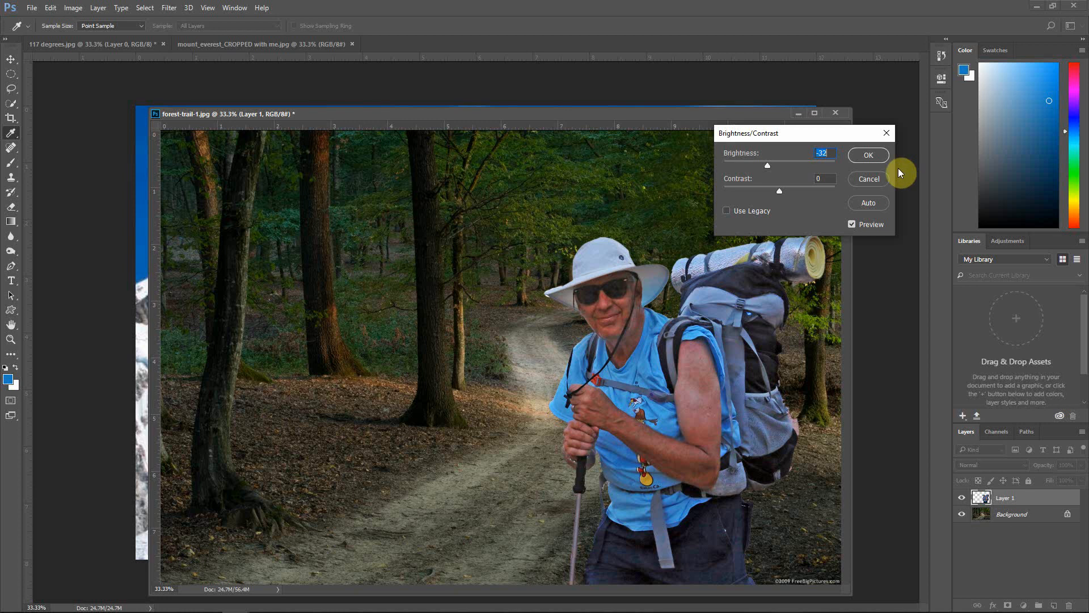
{"action": "left_click", "coordinate": [868, 155]}
{"action": "key", "text": "v"}
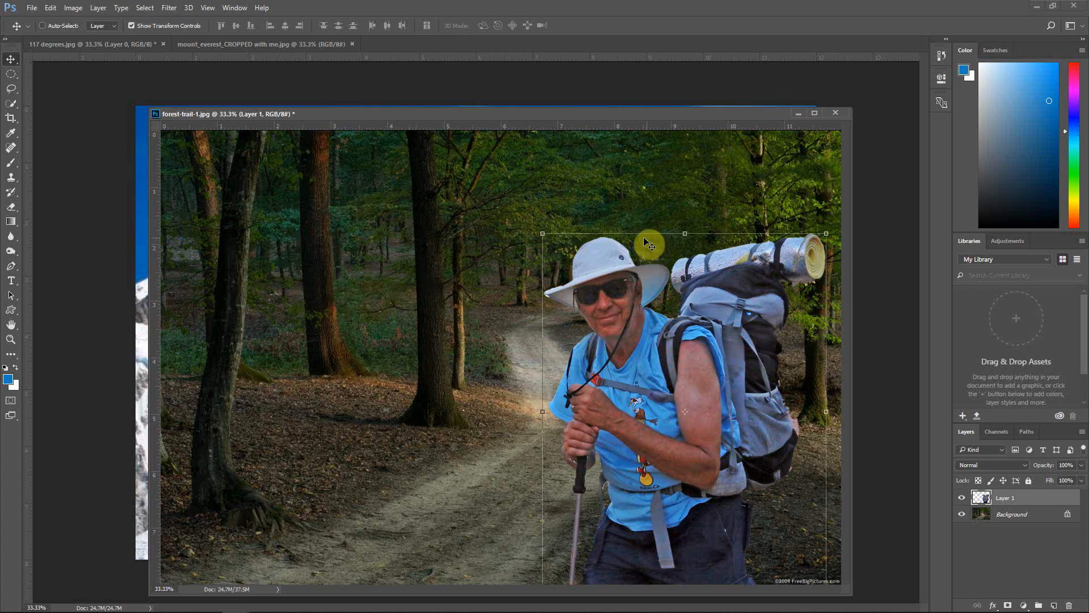
Step: Move the hiker slightly upward so the cutout's lower edge aligns with the bottom of the forest image
{"action": "left_click_drag", "start_coordinate": [646, 244], "coordinate": [594, 253]}
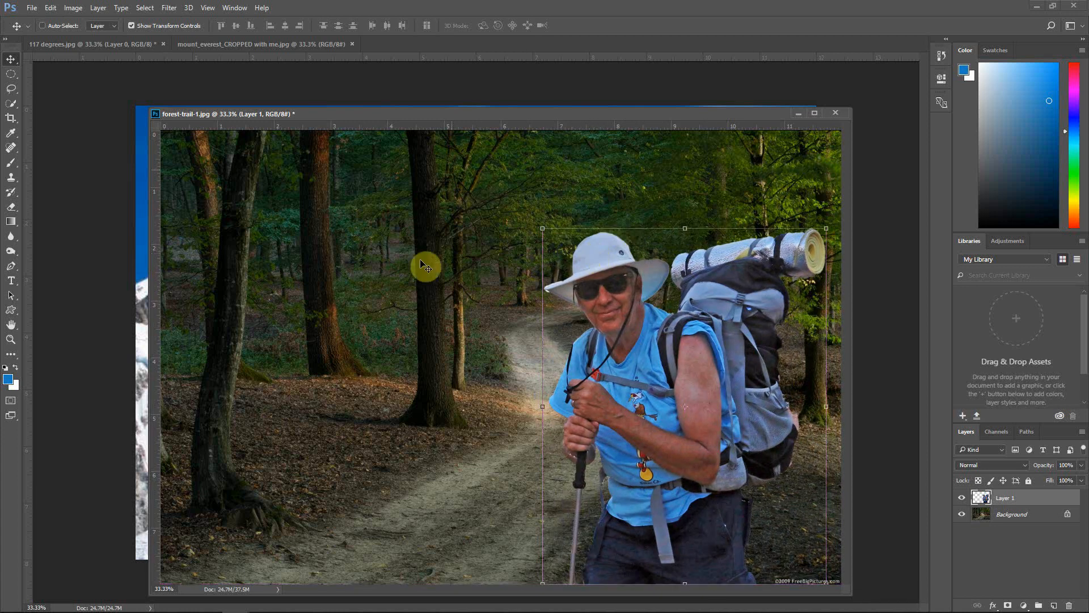
Step: Start a Photo Filter adjustment on the hiker layer and choose Cooling Filter (80)
{"action": "left_click", "coordinate": [82, 10]}
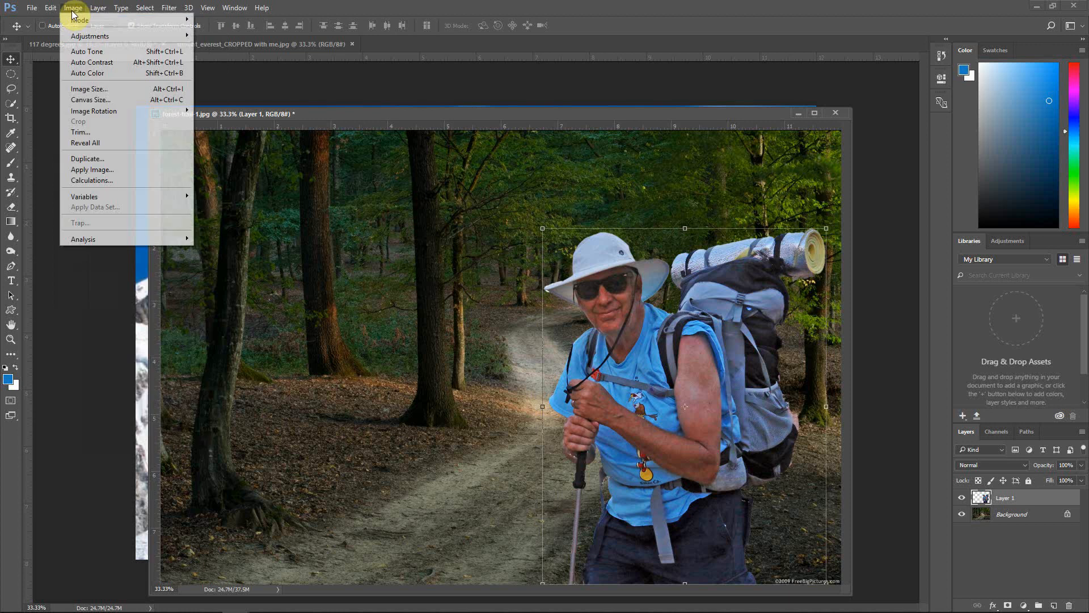
{"action": "mouse_move", "coordinate": [142, 36]}
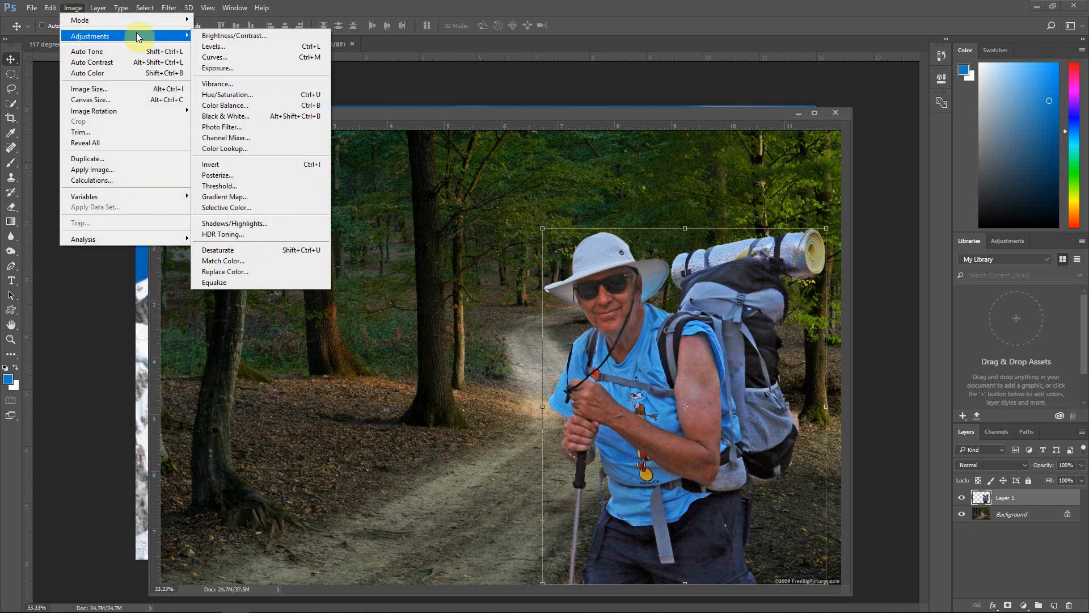
{"action": "left_click", "coordinate": [229, 127]}
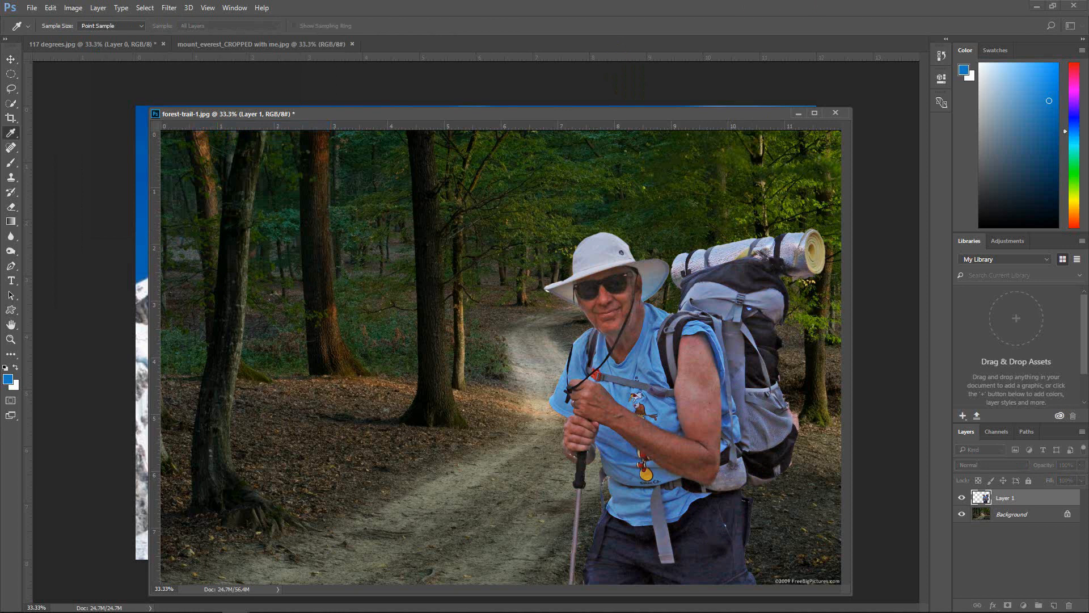
{"action": "left_click_drag", "start_coordinate": [761, 193], "coordinate": [761, 76]}
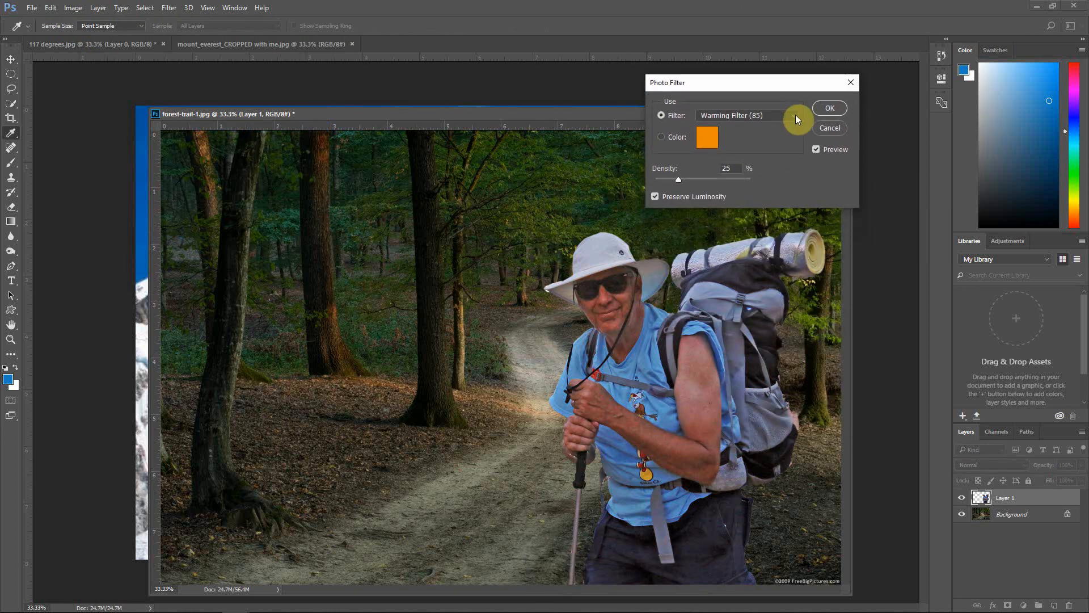
{"action": "left_click", "coordinate": [657, 196]}
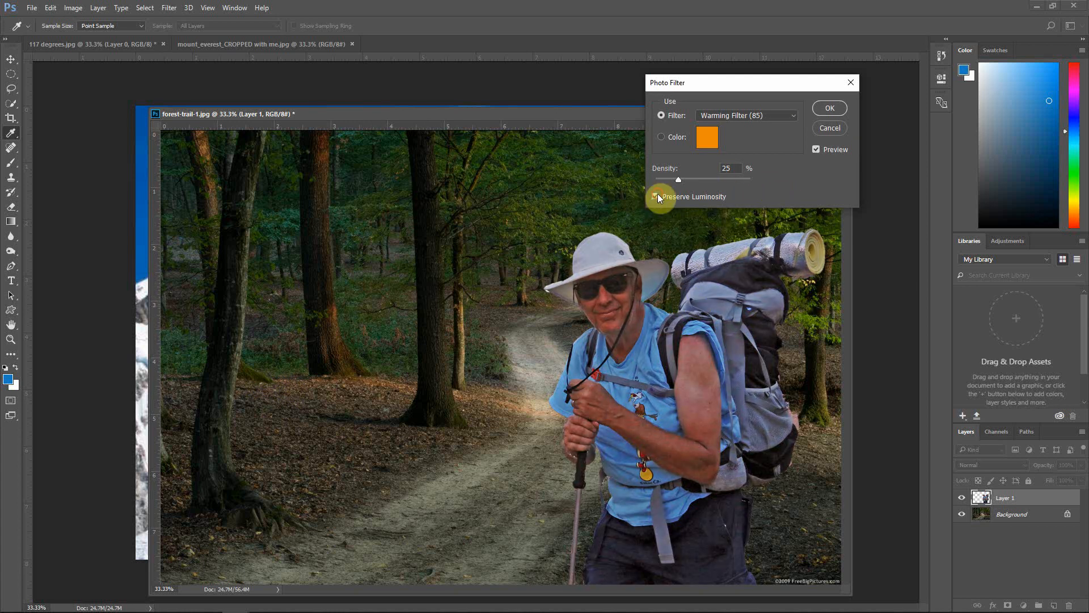
{"action": "left_click", "coordinate": [658, 195]}
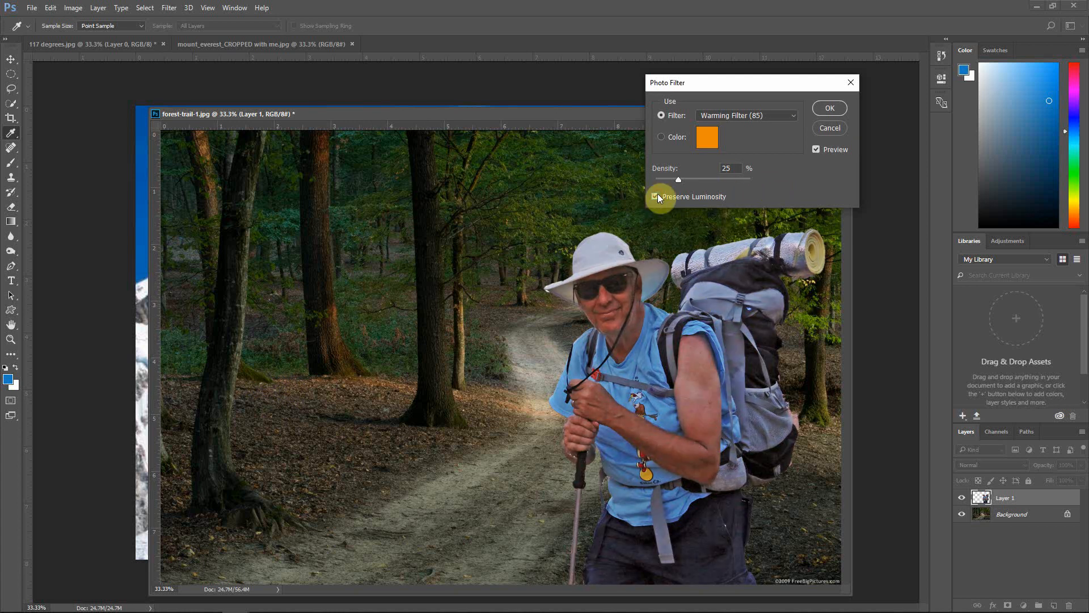
{"action": "left_click", "coordinate": [795, 116]}
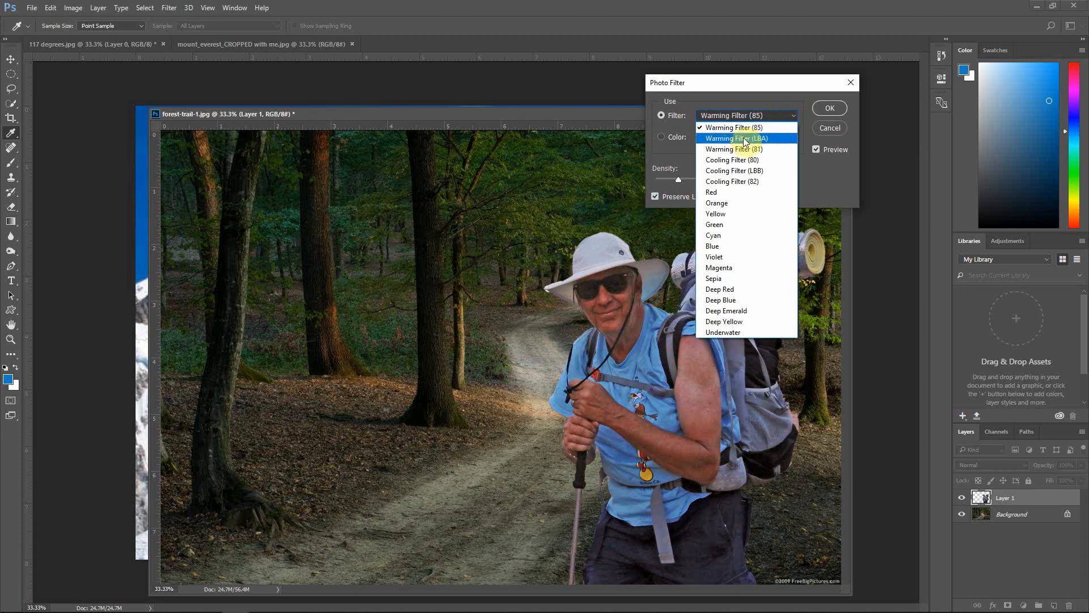
{"action": "left_click", "coordinate": [723, 160]}
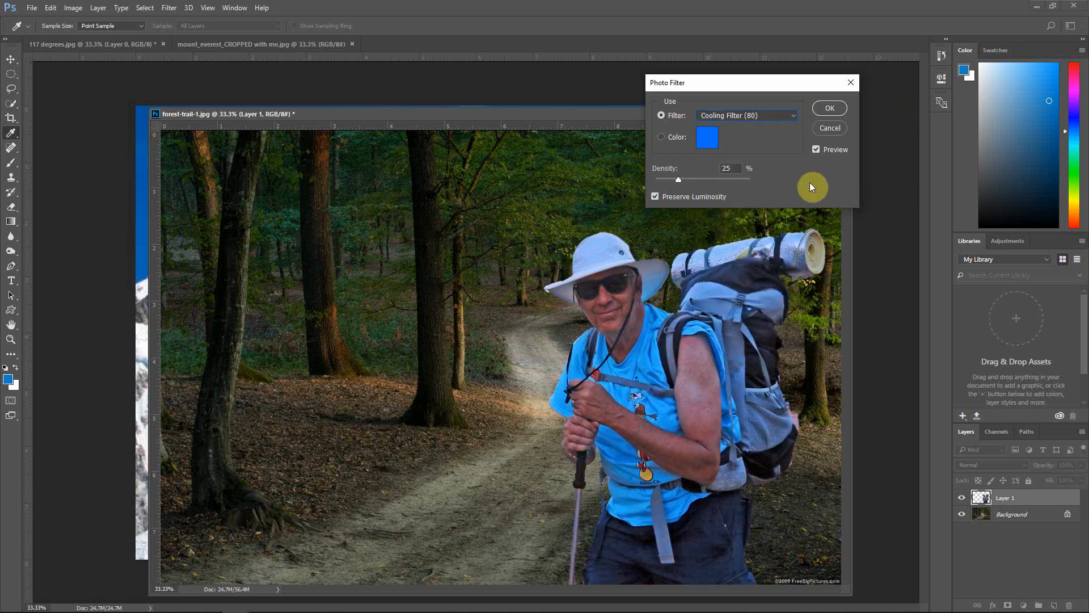
Step: Set the cooling filter's density to 8% with Preserve Luminosity enabled, and apply the filter to the hiker
{"action": "left_click", "coordinate": [679, 181]}
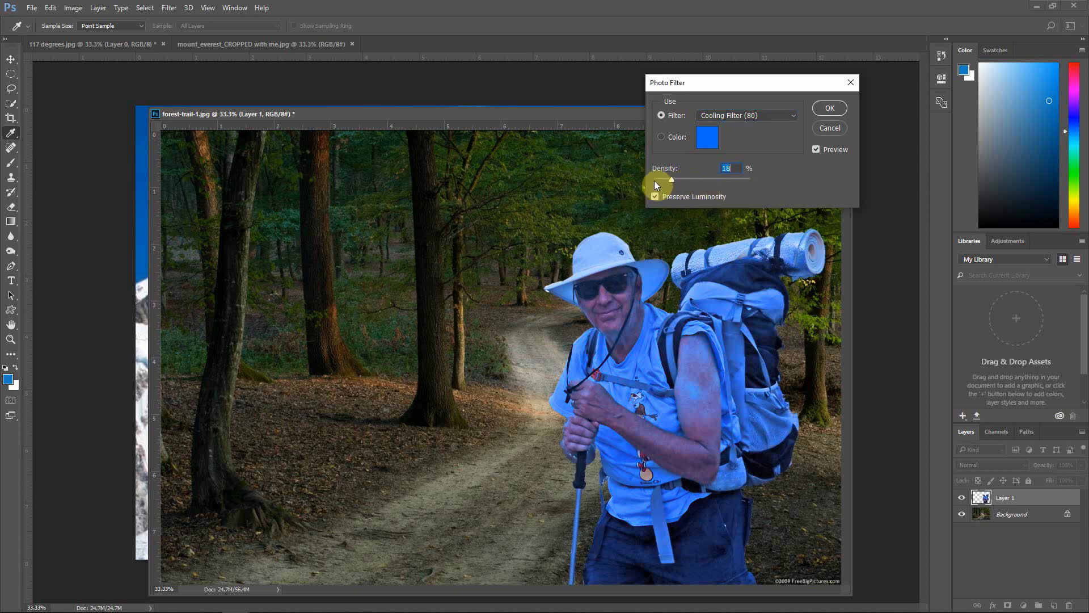
{"action": "left_click_drag", "start_coordinate": [654, 181], "coordinate": [648, 180]}
{"action": "left_click", "coordinate": [655, 198]}
{"action": "left_click", "coordinate": [655, 197]}
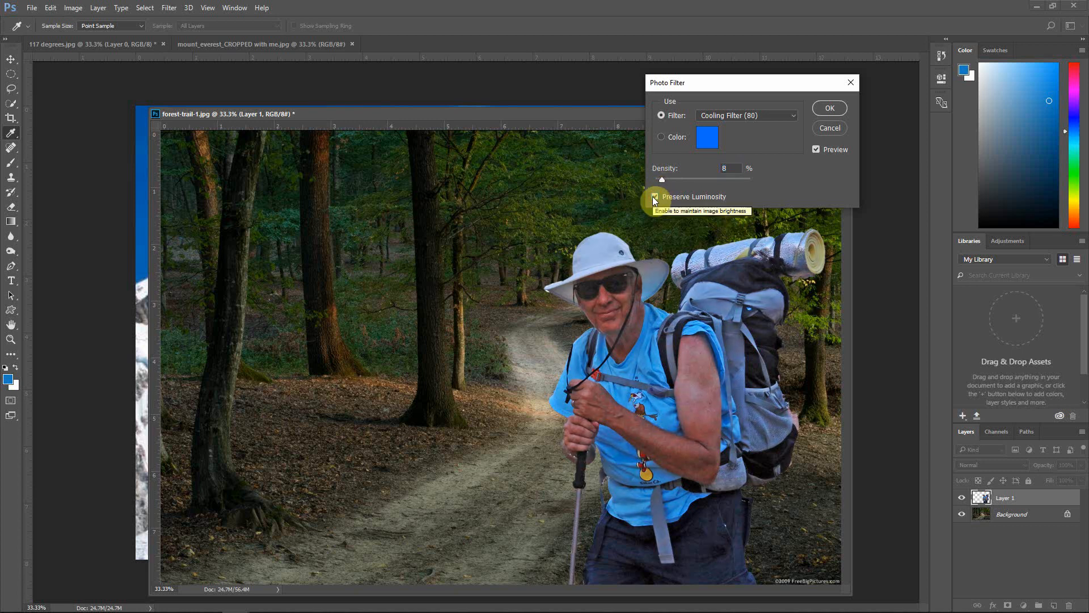
{"action": "left_click", "coordinate": [654, 197]}
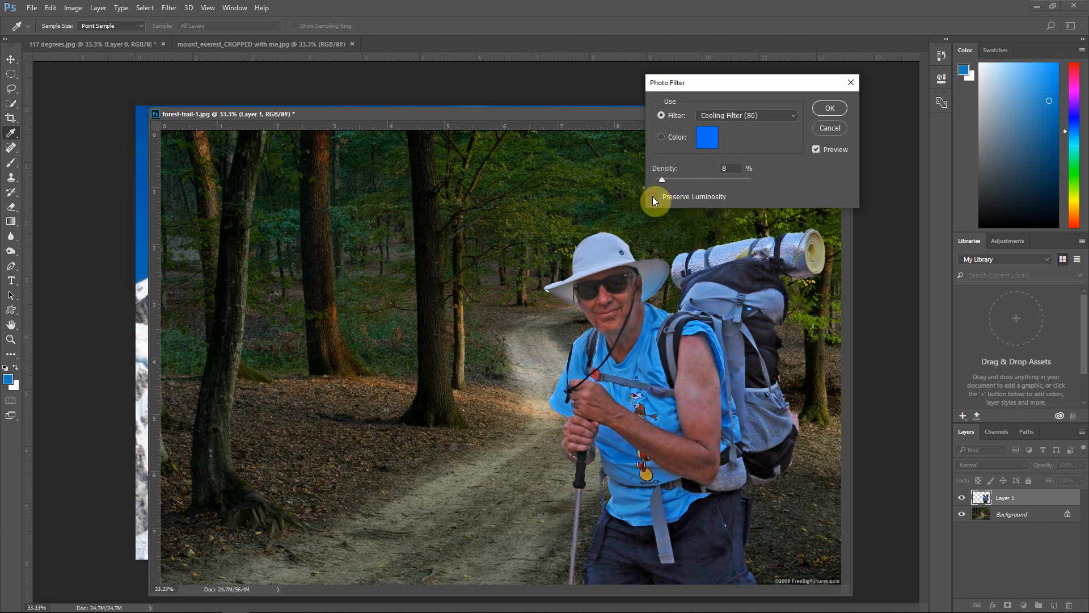
{"action": "left_click", "coordinate": [654, 197]}
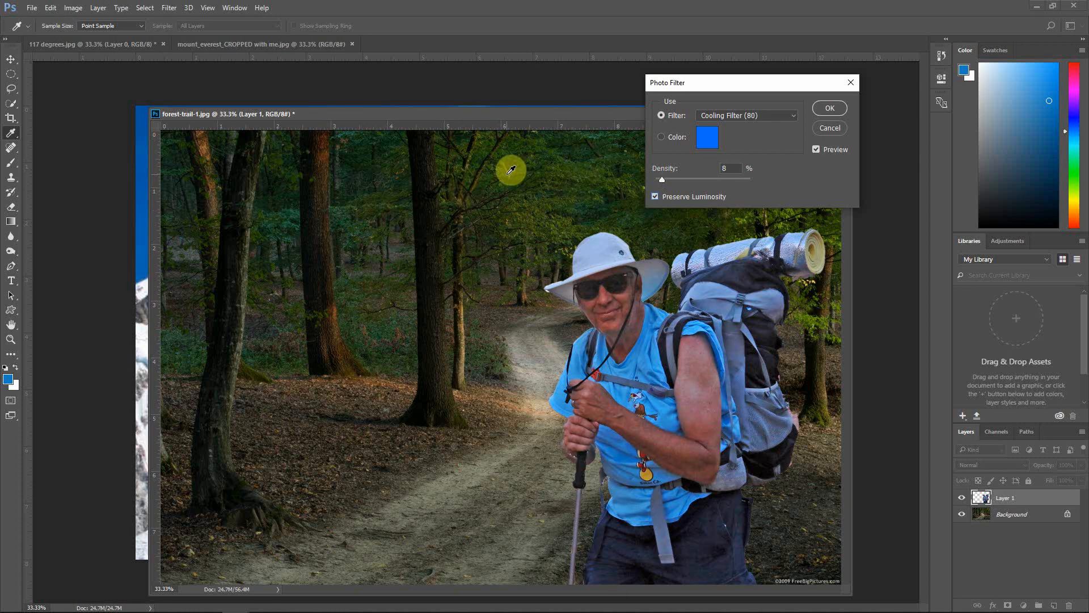
{"action": "left_click", "coordinate": [655, 196]}
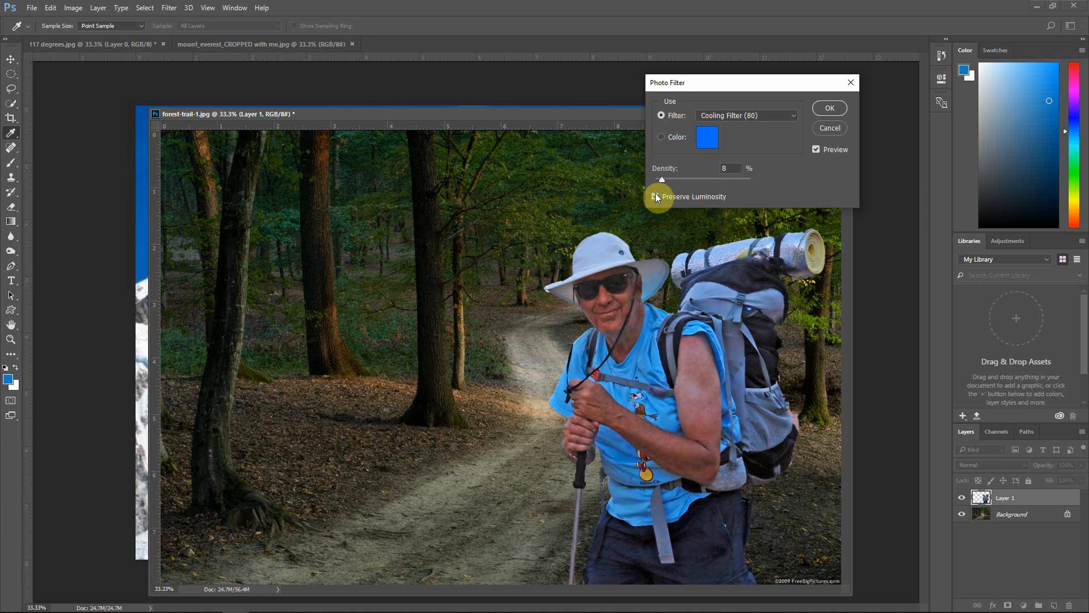
{"action": "left_click", "coordinate": [655, 196]}
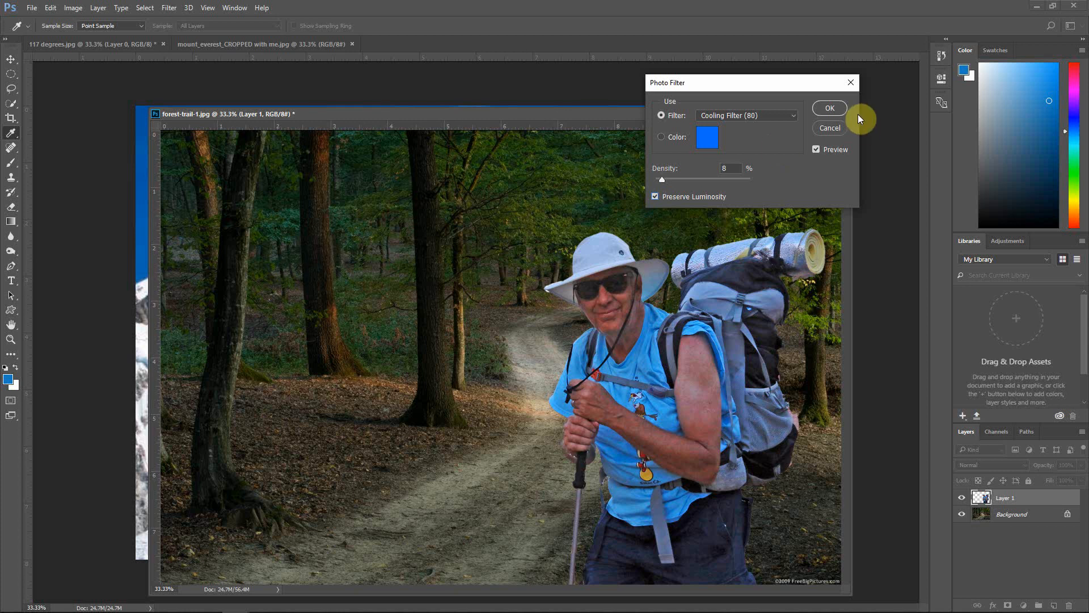
{"action": "left_click", "coordinate": [837, 109]}
{"action": "key", "text": "v"}
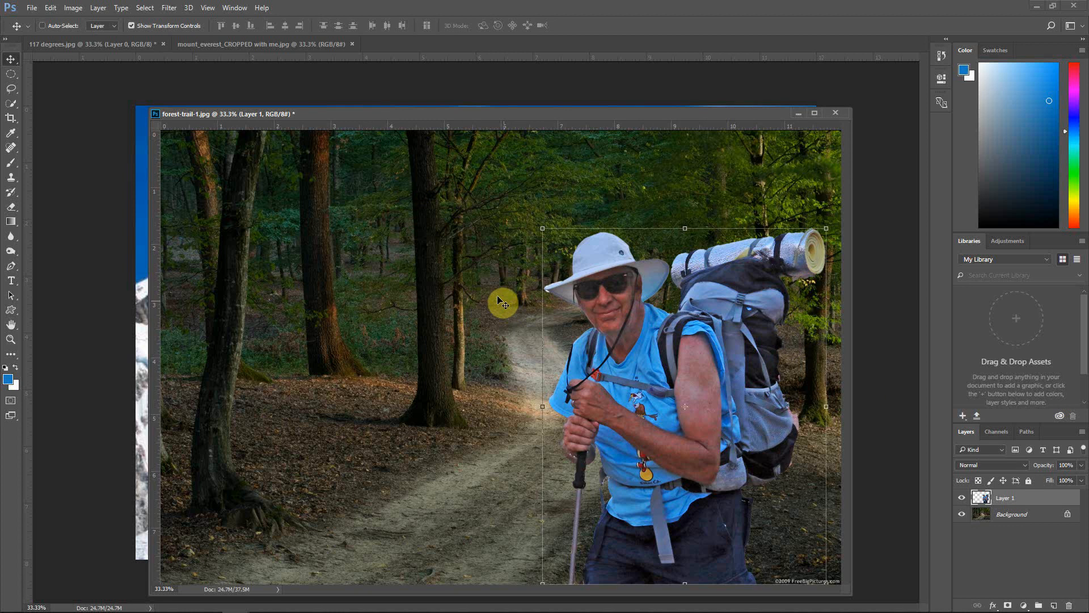
Step: Examine the cutout edge along the hiker's hat brim up close, then view the whole composite again
{"action": "left_click", "coordinate": [13, 340]}
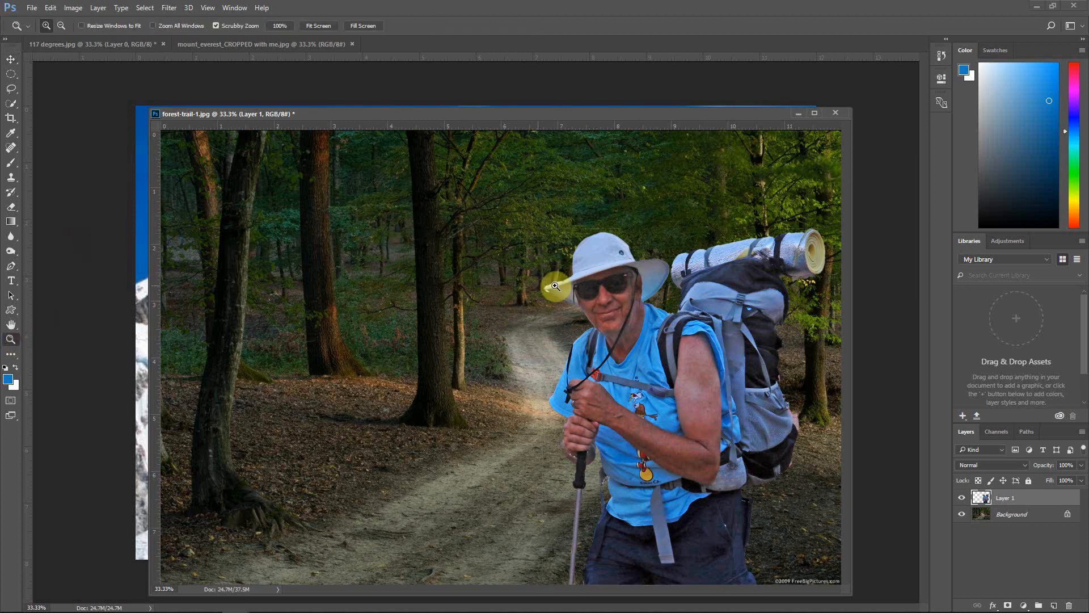
{"action": "left_click_drag", "start_coordinate": [542, 292], "coordinate": [540, 291]}
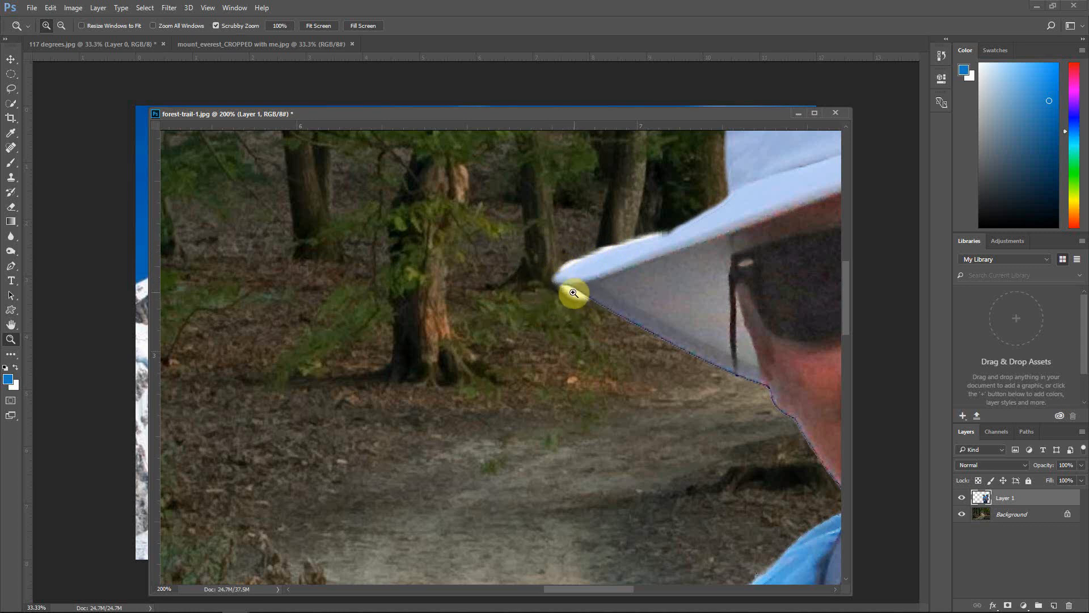
{"action": "left_click", "coordinate": [535, 236], "text": "alt"}
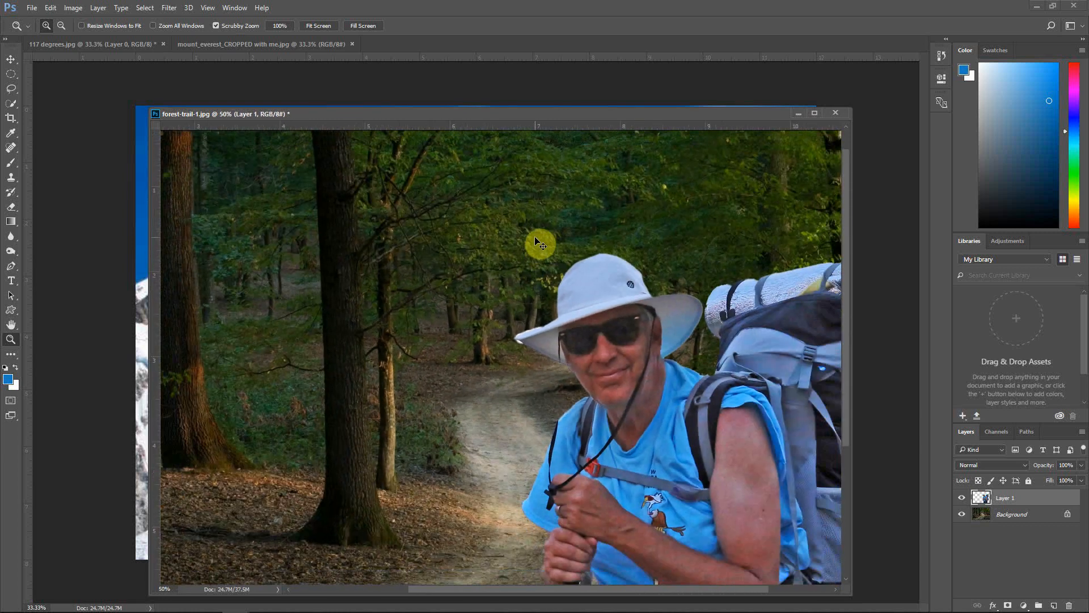
{"action": "left_click", "coordinate": [534, 236], "text": "alt"}
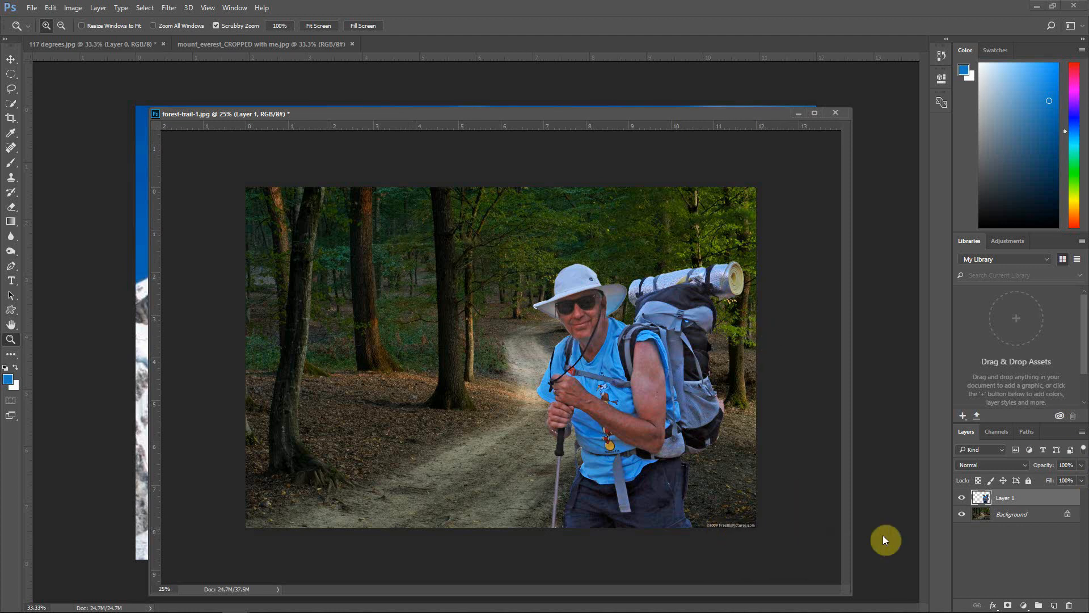
Step: Lasso the copyright watermark in the Background layer's lower-right corner, replace it with a Content-Aware fill at 100% opacity, and deselect
{"action": "left_click", "coordinate": [1029, 516]}
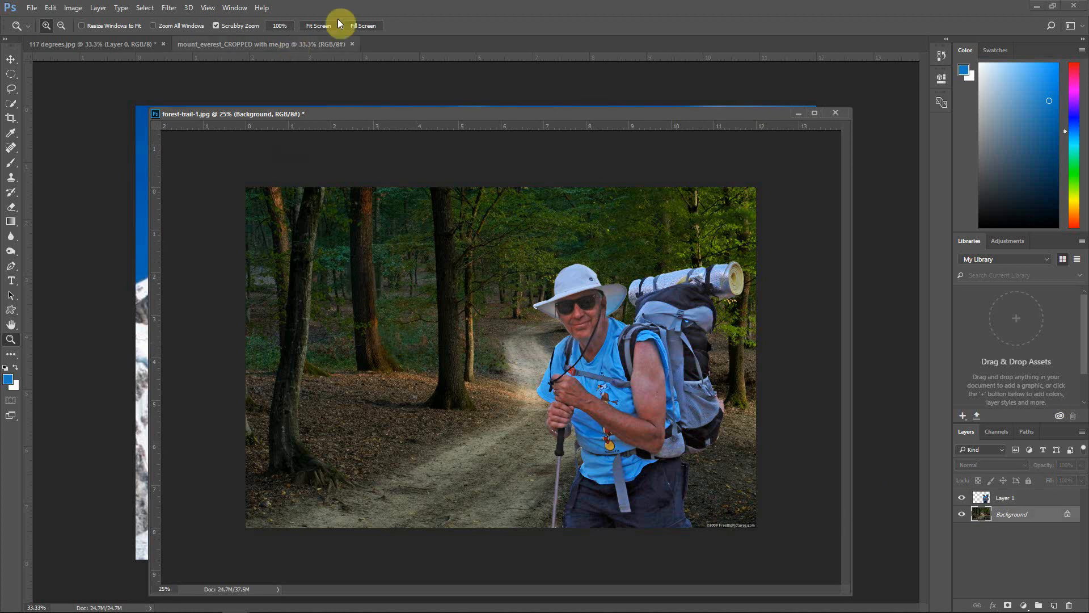
{"action": "left_click_drag", "start_coordinate": [434, 114], "coordinate": [426, 69]}
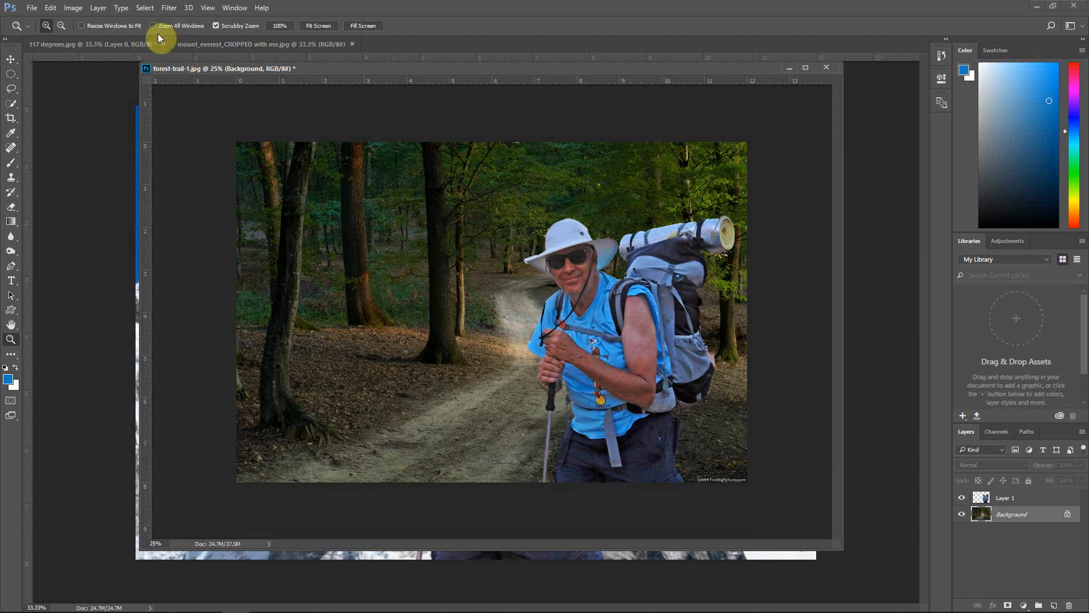
{"action": "left_click", "coordinate": [9, 89]}
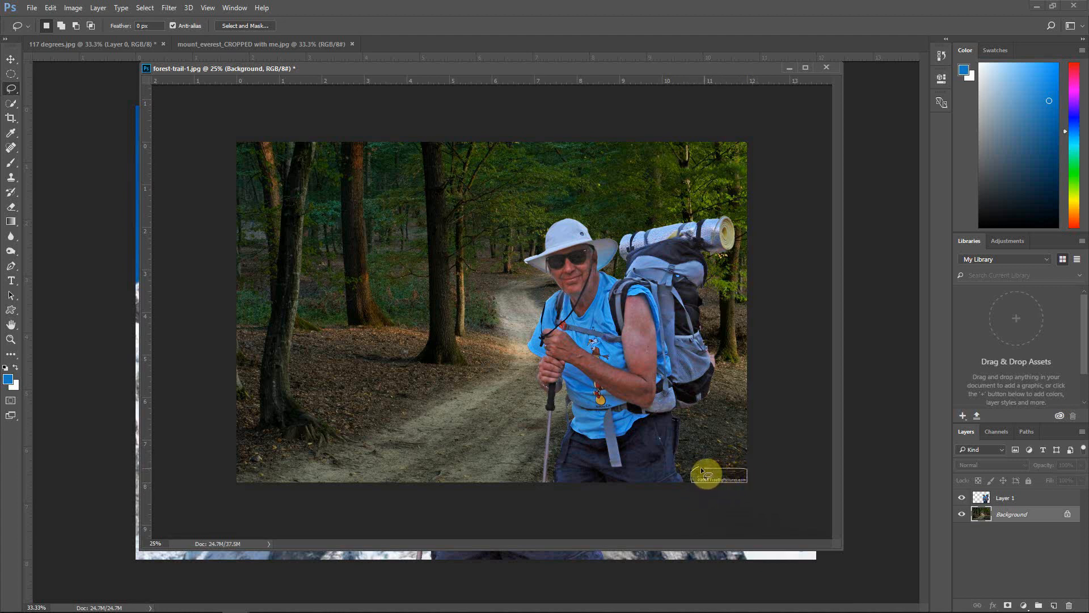
{"action": "left_click_drag", "start_coordinate": [700, 468], "coordinate": [696, 466]}
{"action": "key", "text": "i"}
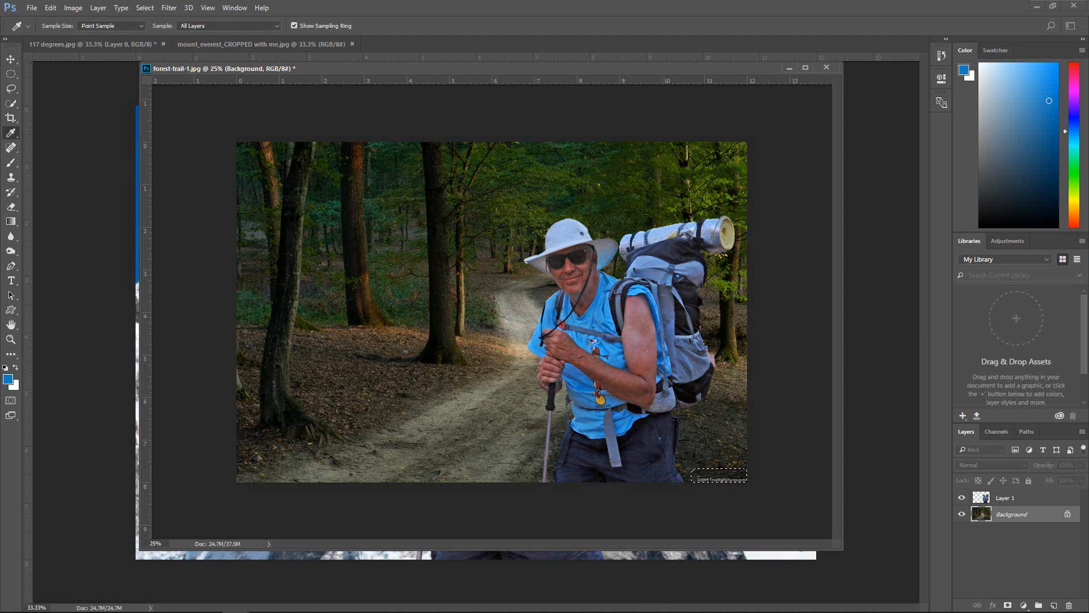
{"action": "key", "text": "shift+F5"}
{"action": "left_click_drag", "start_coordinate": [468, 479], "coordinate": [272, 141]}
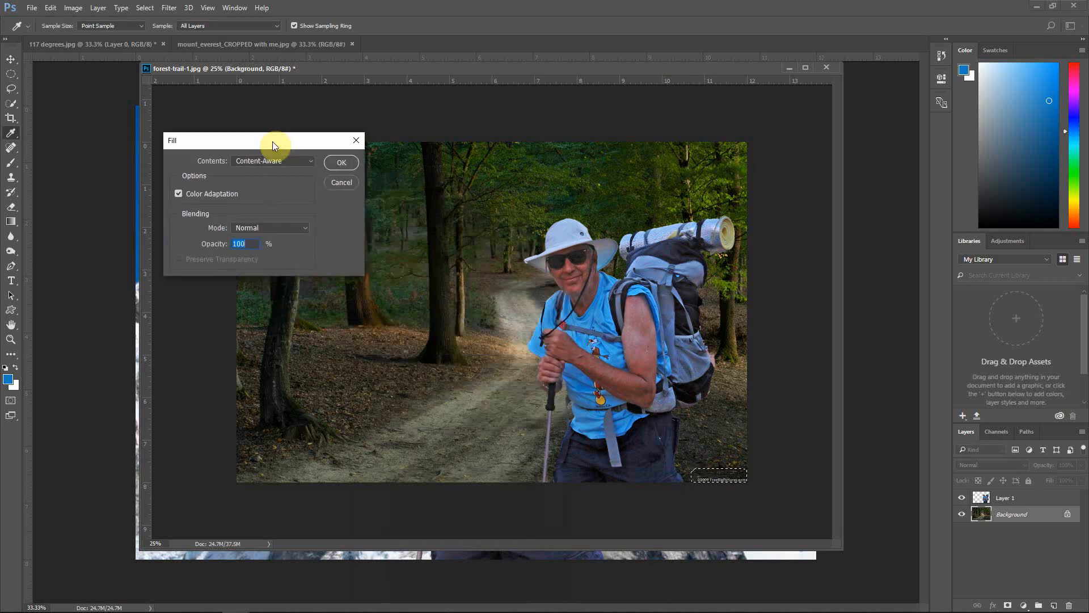
{"action": "left_click", "coordinate": [343, 163]}
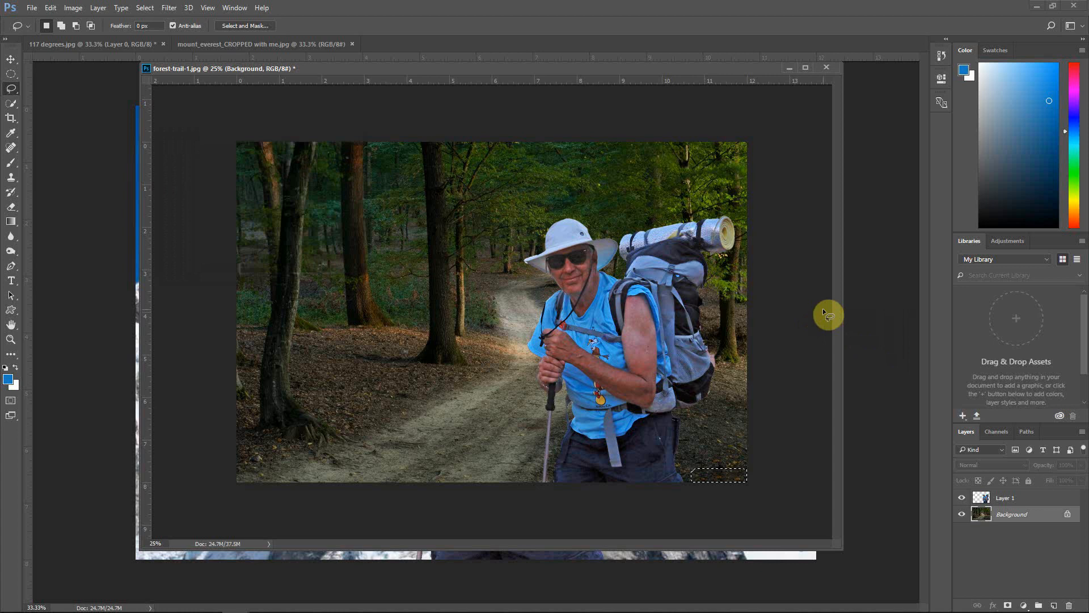
{"action": "key", "text": "ctrl+d"}
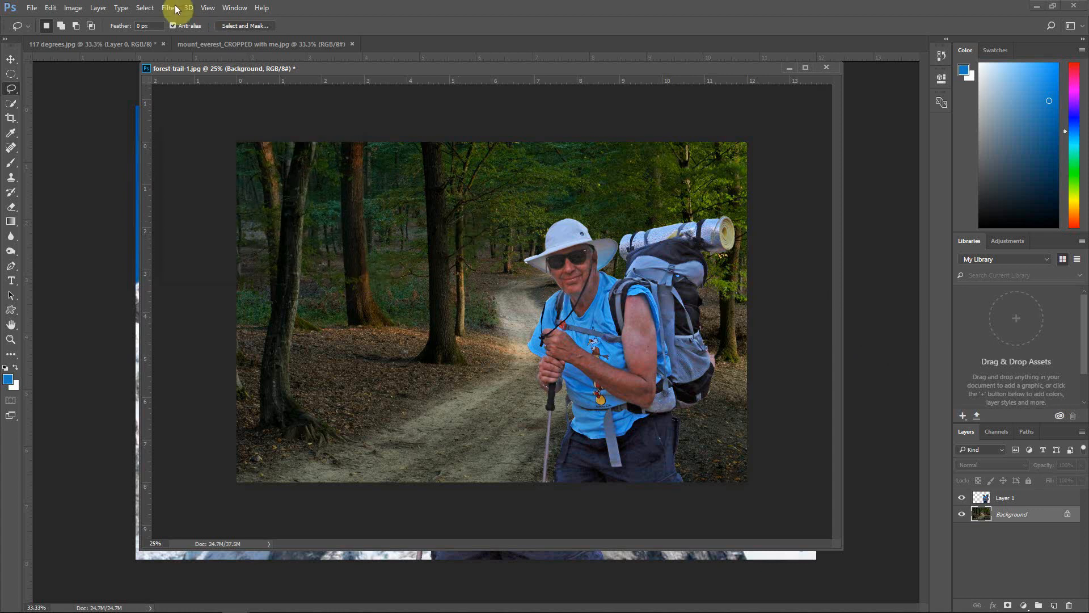
Step: Flatten the forest composite into a single Background layer
{"action": "left_click", "coordinate": [100, 9]}
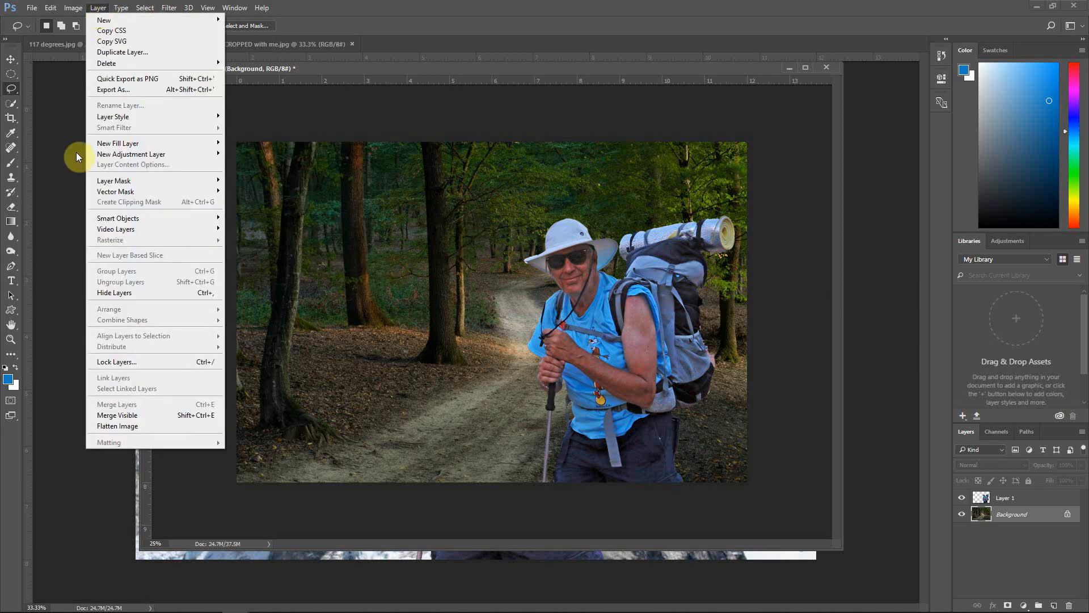
{"action": "left_click", "coordinate": [113, 427]}
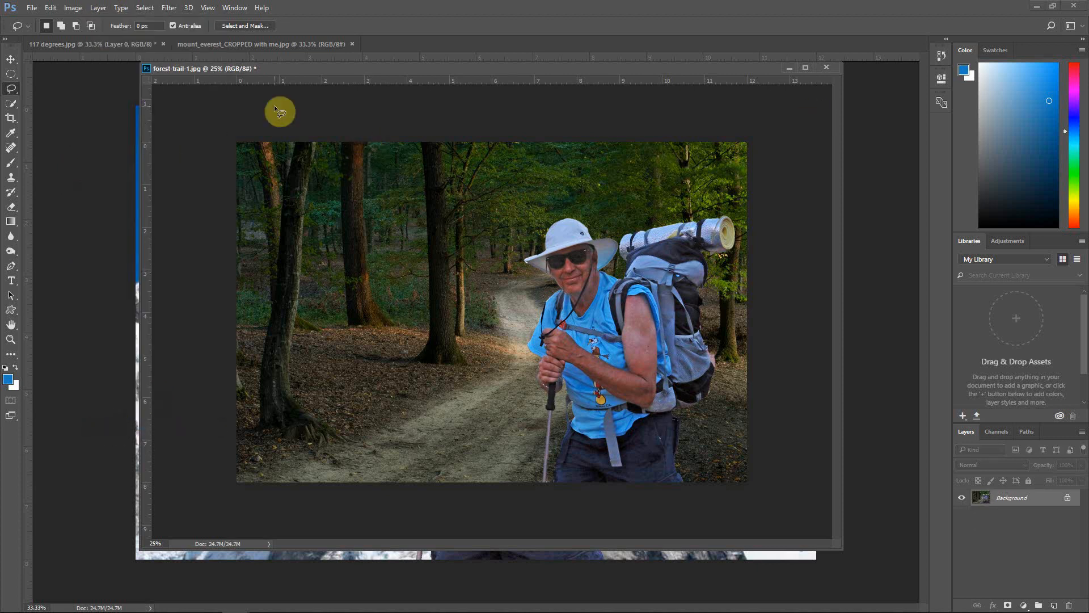
Step: Save the flattened composite as a JPEG named forest-trail-1_me in the PHOTOSHOP folder, and close its window
{"action": "left_click", "coordinate": [32, 7]}
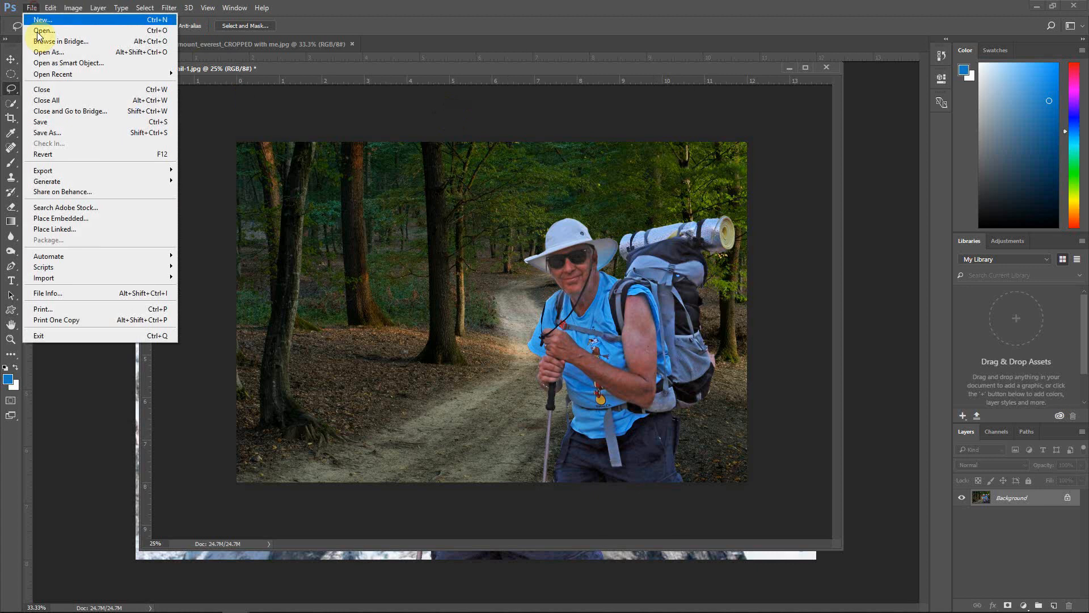
{"action": "left_click", "coordinate": [54, 135]}
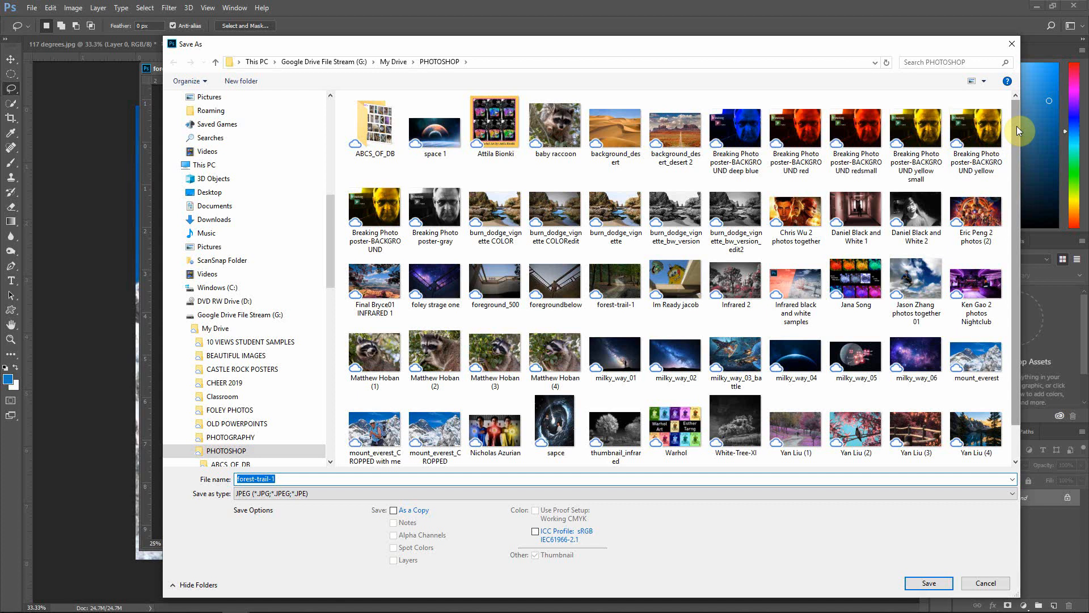
{"action": "mouse_move", "coordinate": [1016, 128]}
{"action": "left_mouse_down"}
{"action": "mouse_move", "coordinate": [1020, 227]}
{"action": "mouse_move", "coordinate": [1024, 114]}
{"action": "left_mouse_up"}
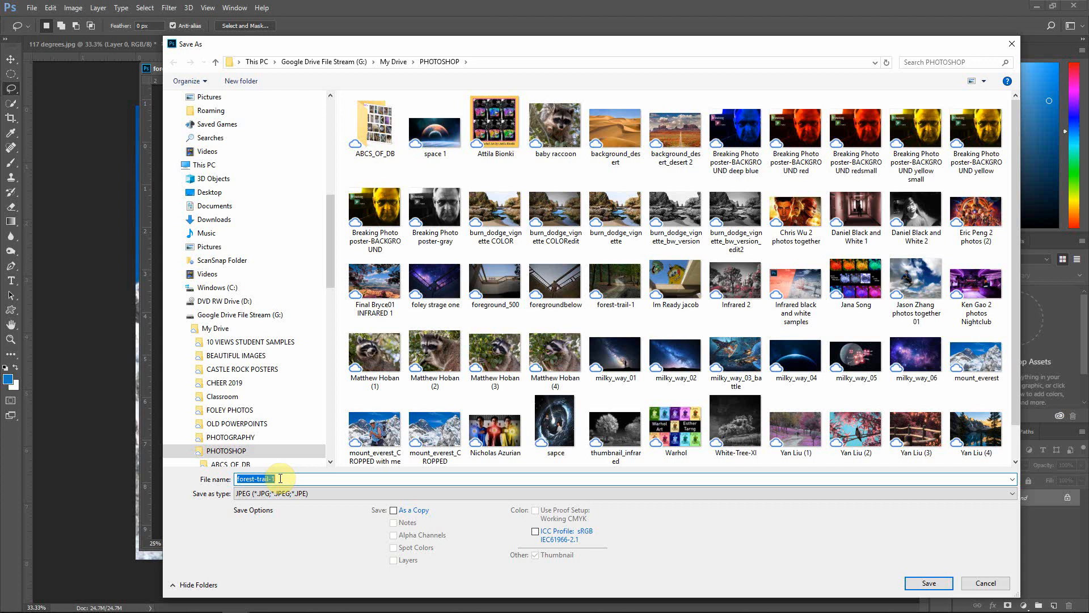
{"action": "left_click", "coordinate": [281, 478]}
{"action": "type", "text": "_"}
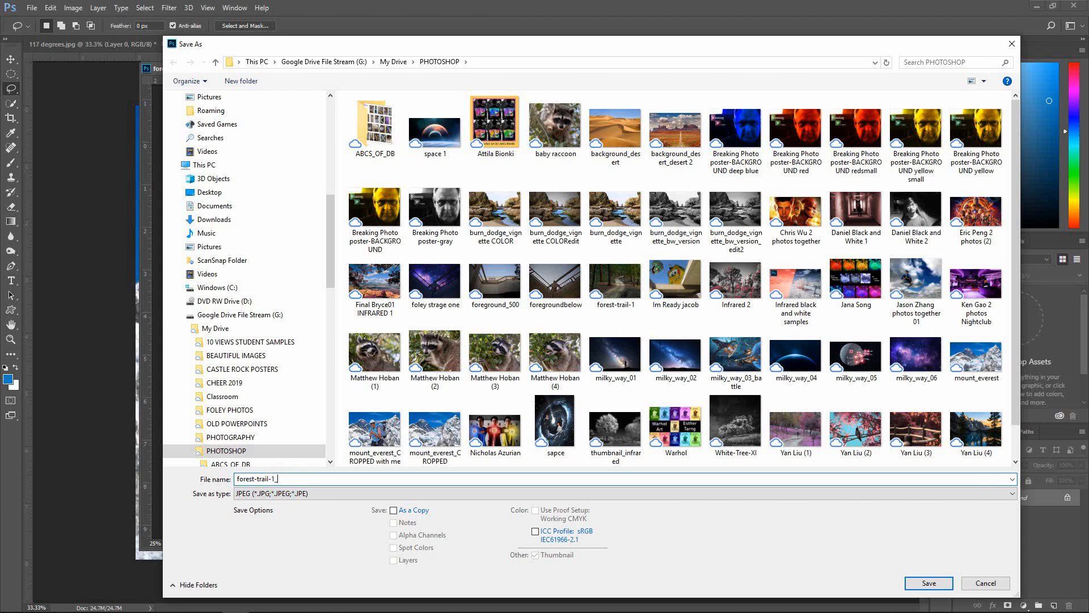
{"action": "type", "text": "me"}
{"action": "left_click", "coordinate": [919, 583]}
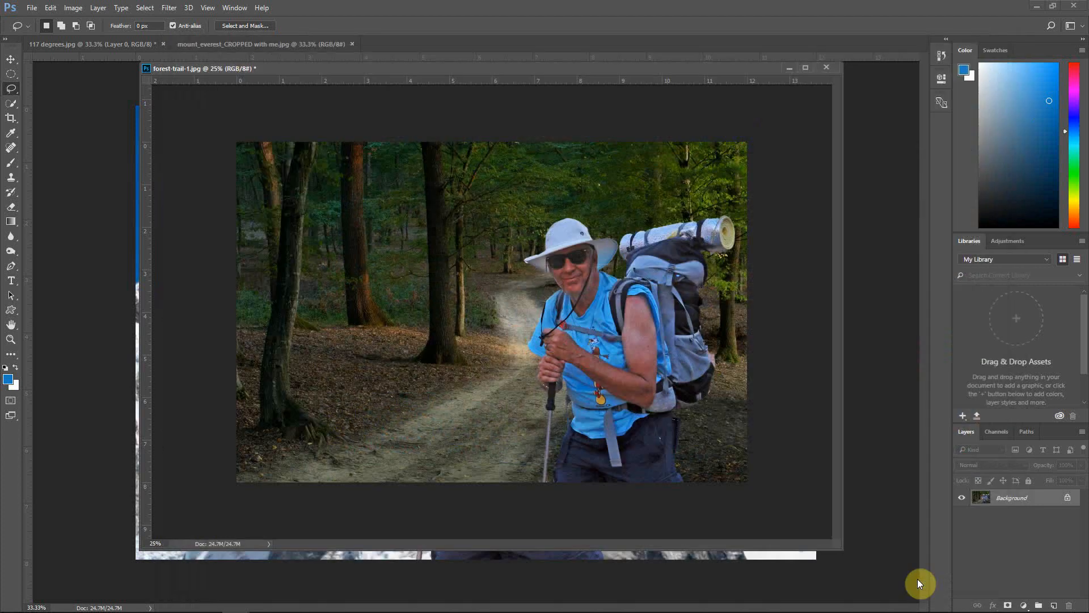
{"action": "key", "text": "h"}
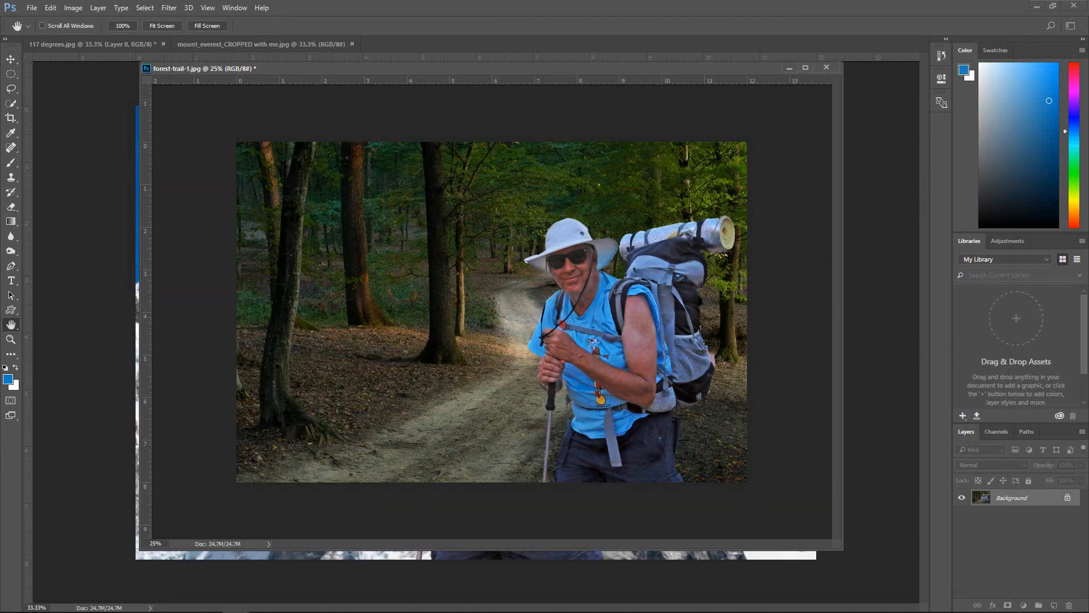
{"action": "key", "text": "l"}
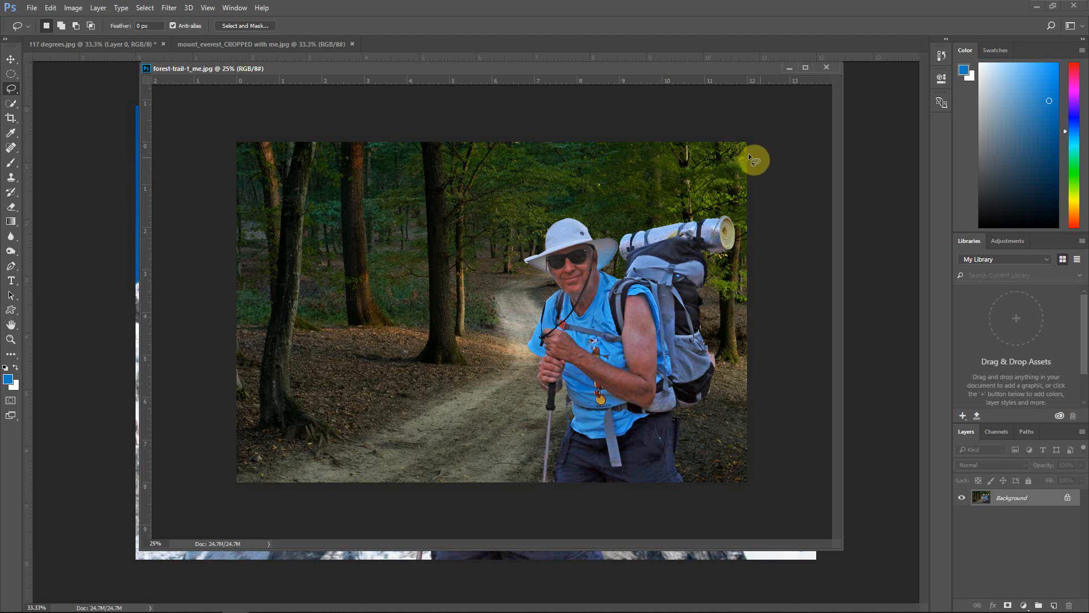
{"action": "left_click", "coordinate": [834, 68]}
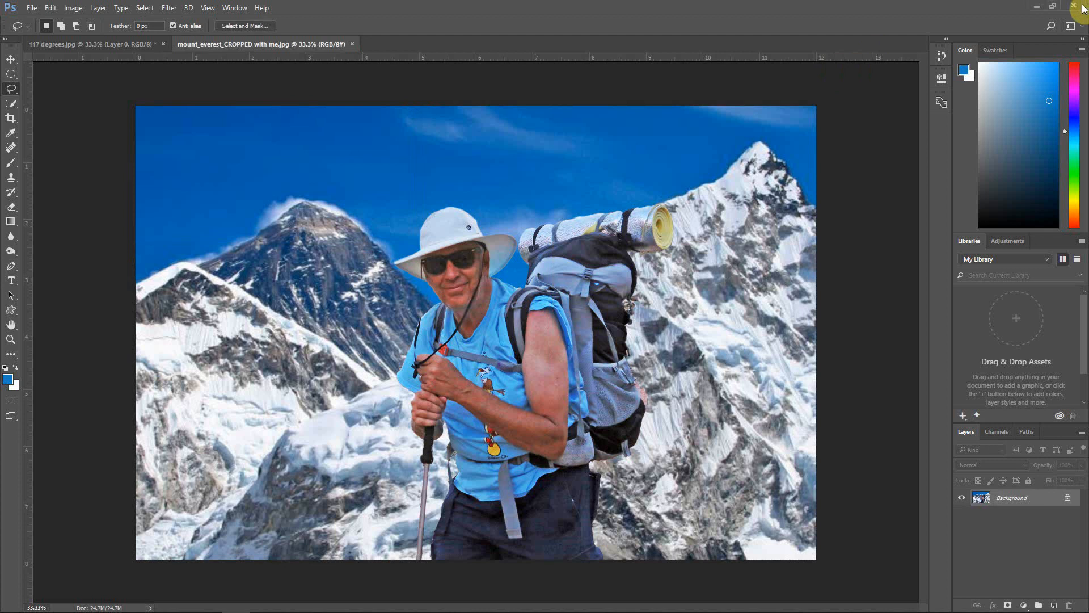